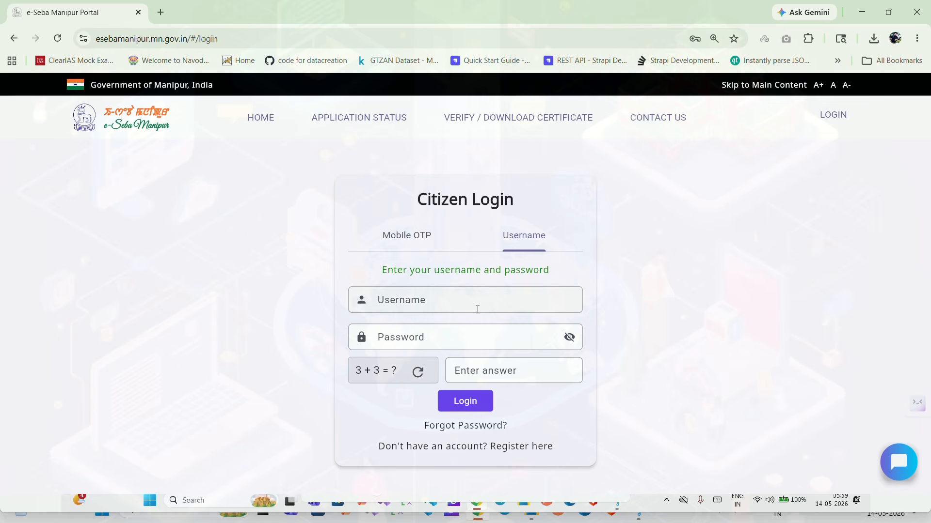
# Enter the citizen account username, correcting a mistyped letter.
pyautogui.click(477, 309)
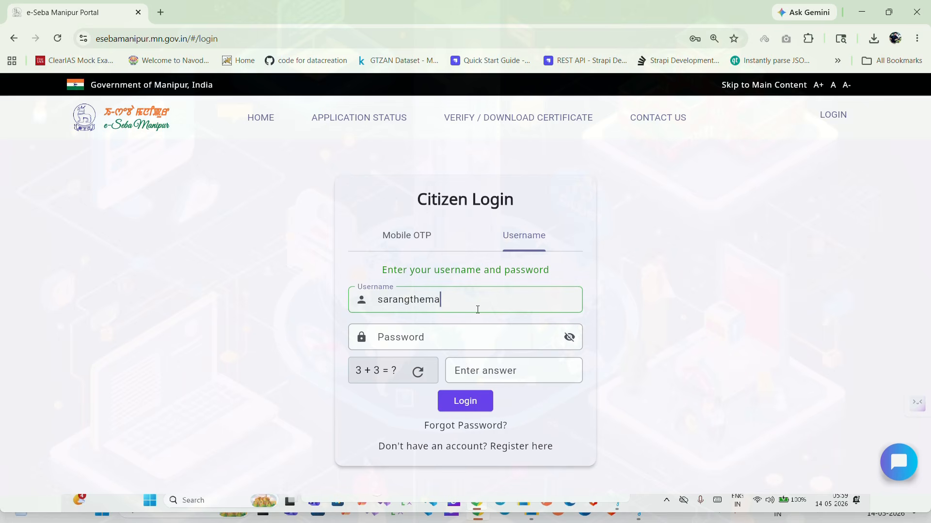
pyautogui.click(466, 323)
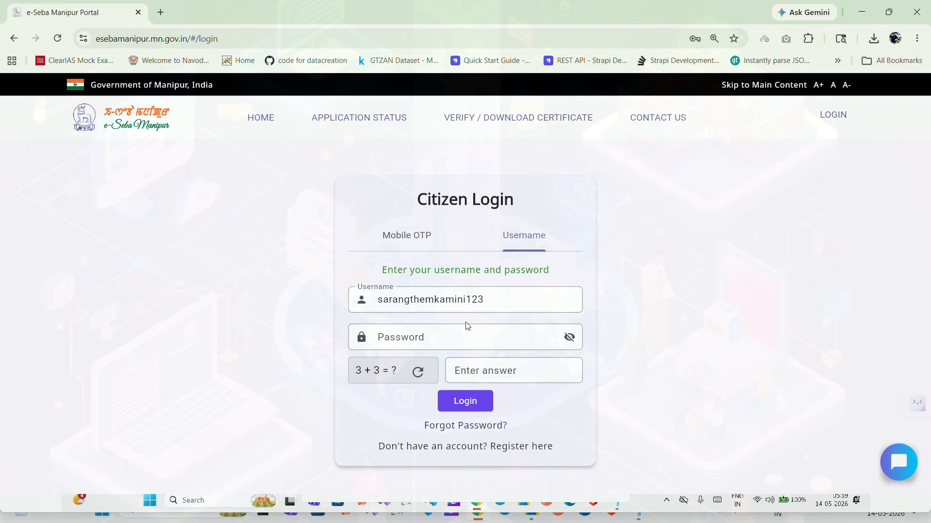
# Enter the password and captcha answer 6, log in, and open Apply Services.
pyautogui.click(464, 339)
pyautogui.write('••••••••••••••')
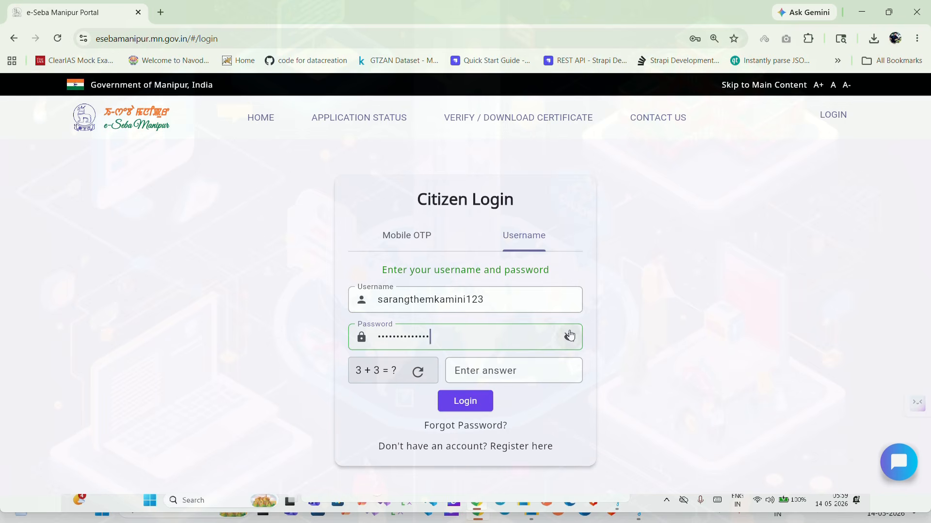
pyautogui.click(523, 372)
pyautogui.write('6')
pyautogui.click(466, 402)
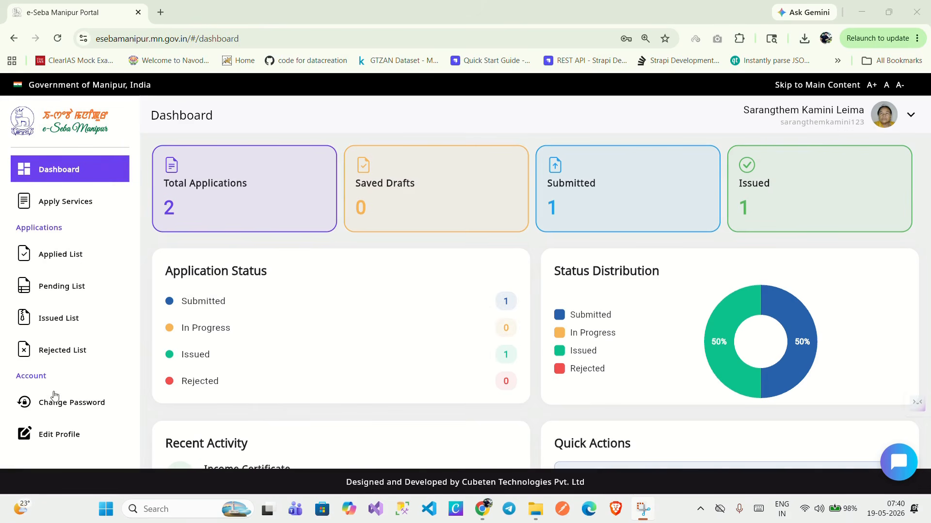
pyautogui.click(90, 209)
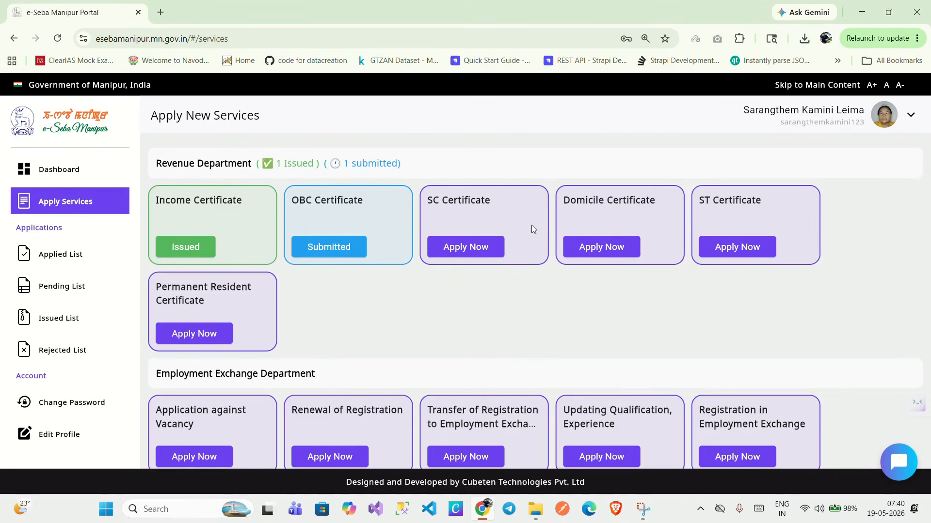
# Start a Domicile Certificate application with salutation Mr. and the applicant's corrected name.
pyautogui.click(605, 258)
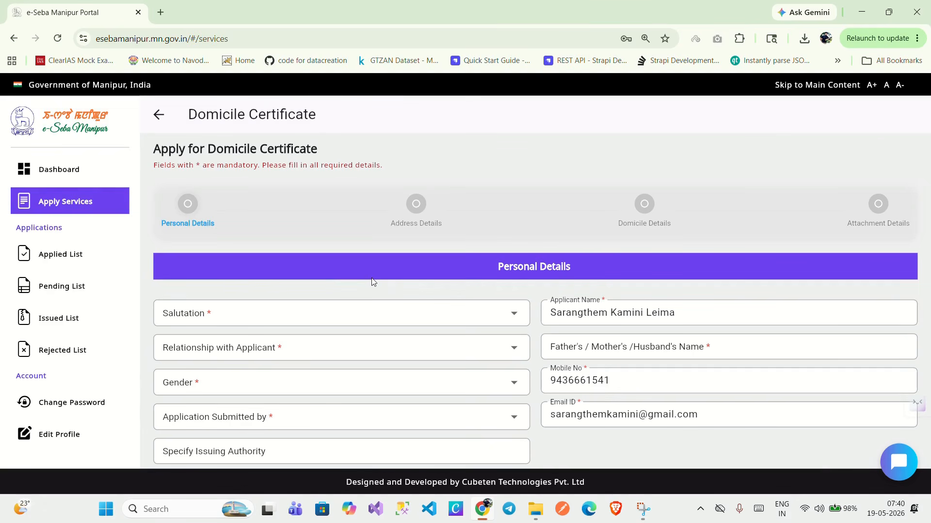
pyautogui.scroll(-2, 436, 284)
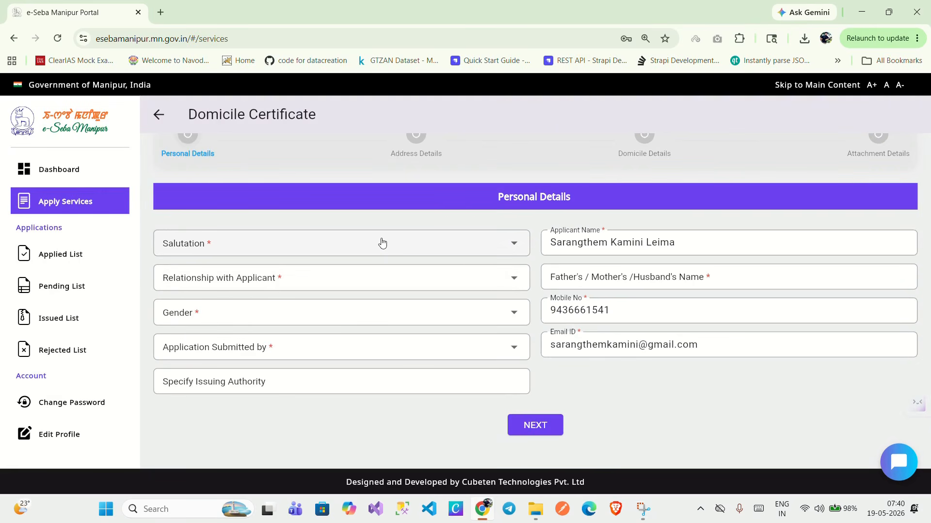
pyautogui.click(358, 251)
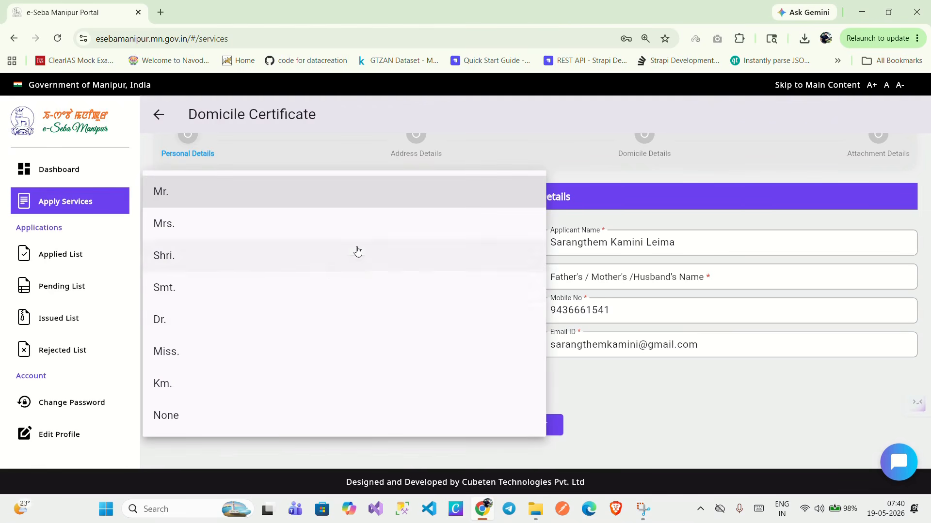
pyautogui.click(268, 201)
pyautogui.moveTo(687, 243); pyautogui.dragTo(609, 244)
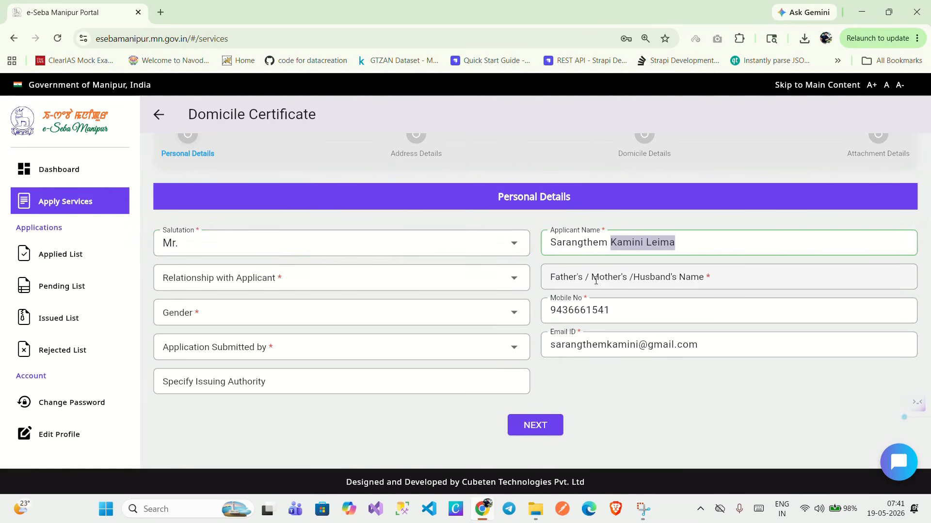
pyautogui.press('BackSpace')
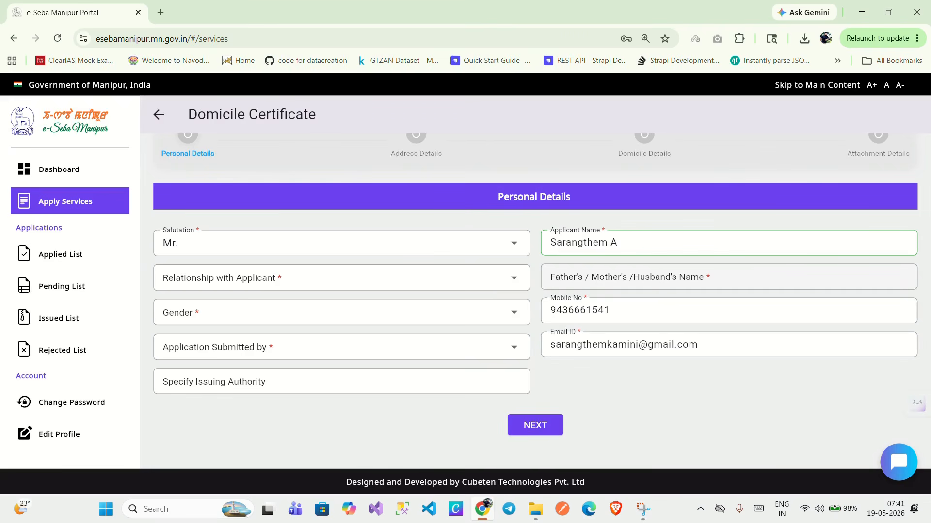
# Set relationship to Mother, enter the mother's name, and choose gender Male.
pyautogui.click(347, 285)
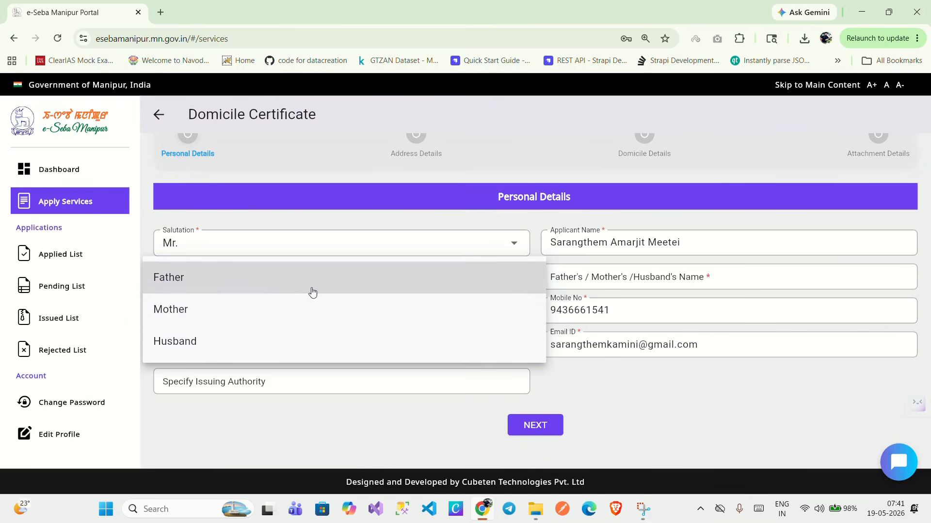
pyautogui.click(312, 308)
pyautogui.click(610, 274)
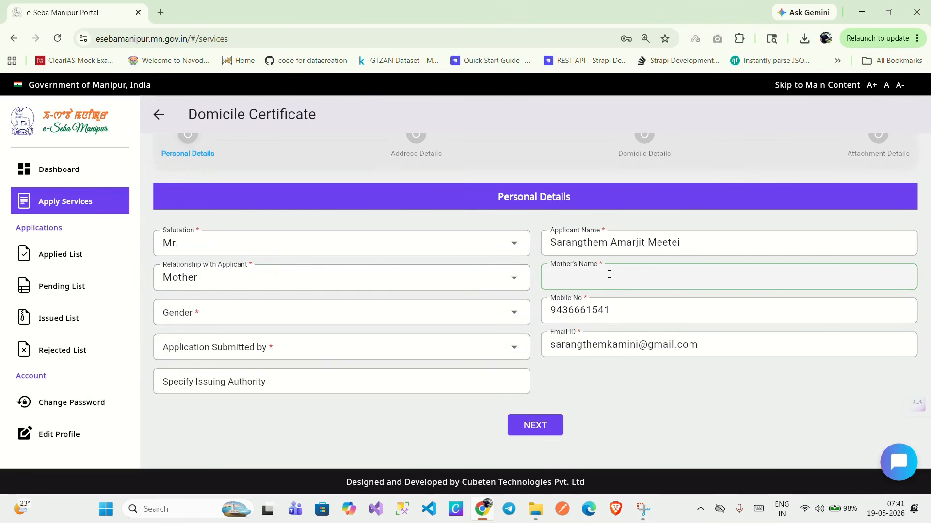
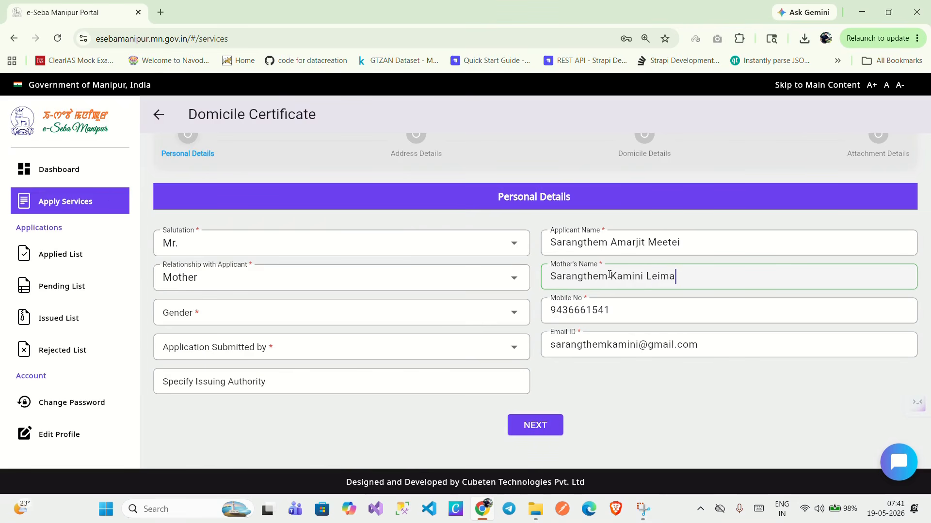
pyautogui.click(325, 324)
pyautogui.click(324, 322)
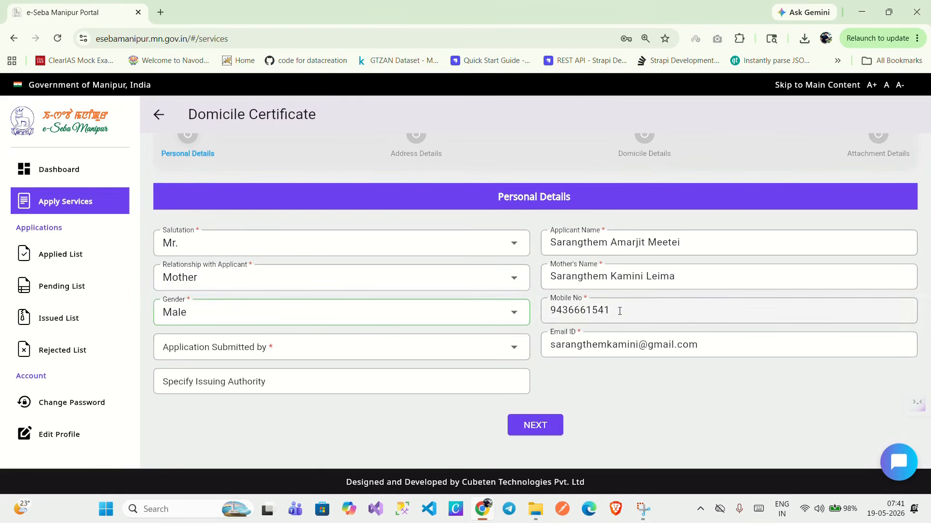
# Set Application Submitted by to Mother.
pyautogui.click(364, 354)
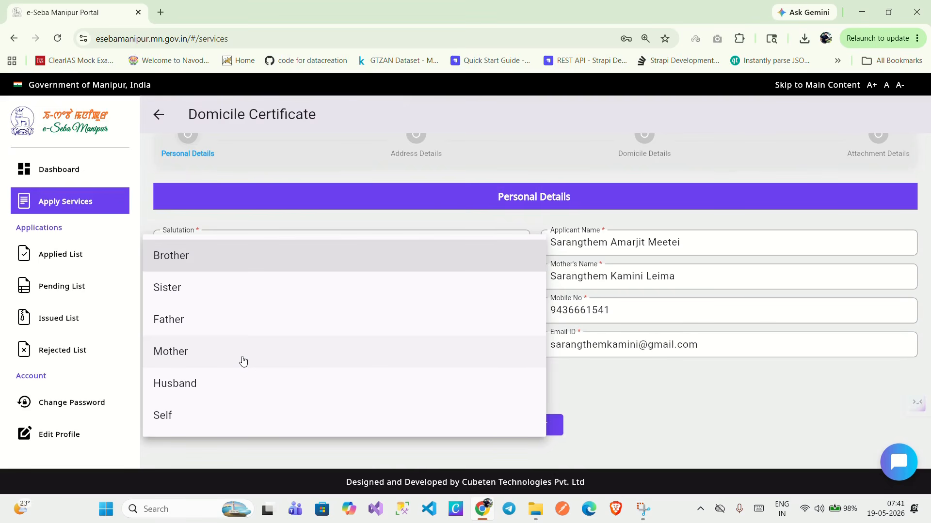
pyautogui.click(665, 391)
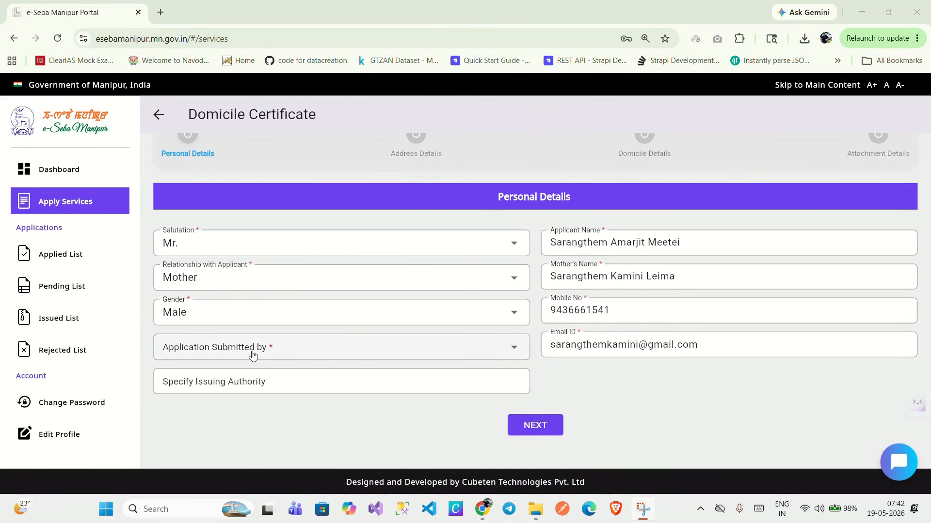
pyautogui.click(287, 358)
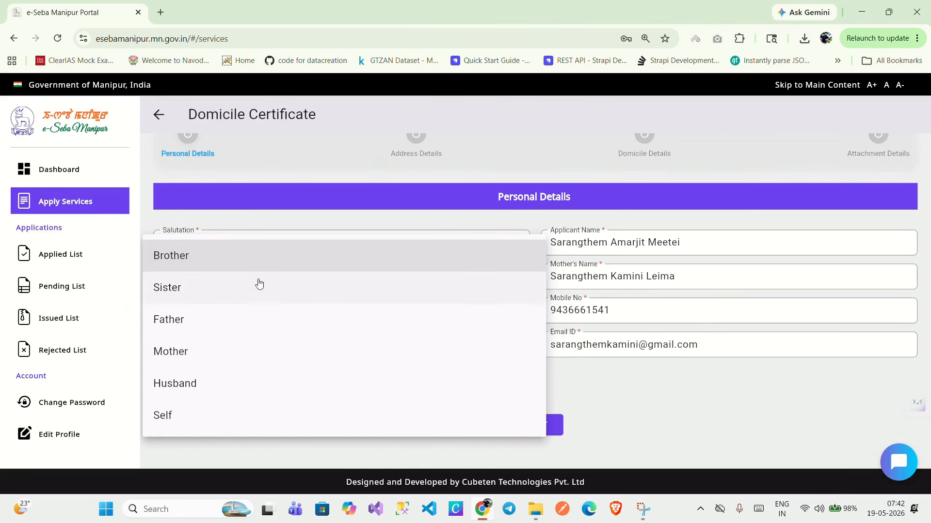
pyautogui.click(191, 354)
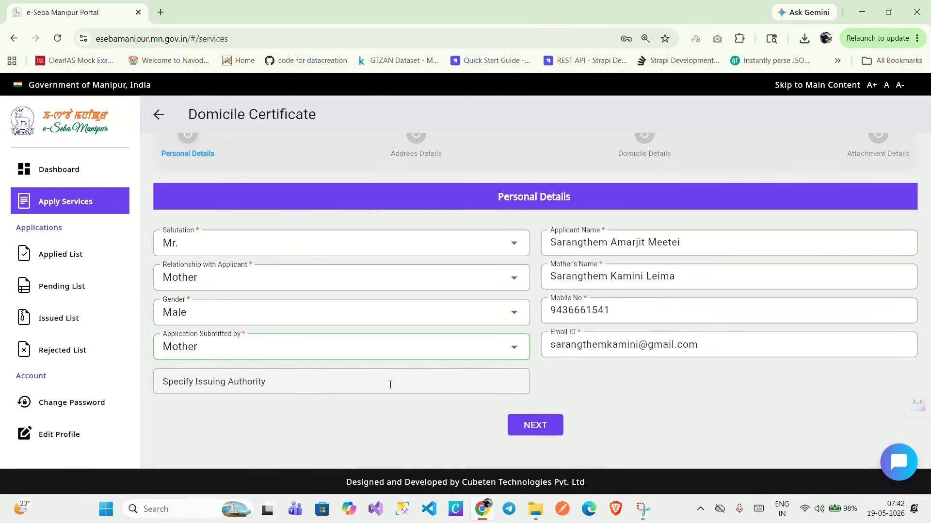
# On the address step, choose district Imphal West, sub division SDO Wangoi, circle Hiyangthang.
pyautogui.click(541, 430)
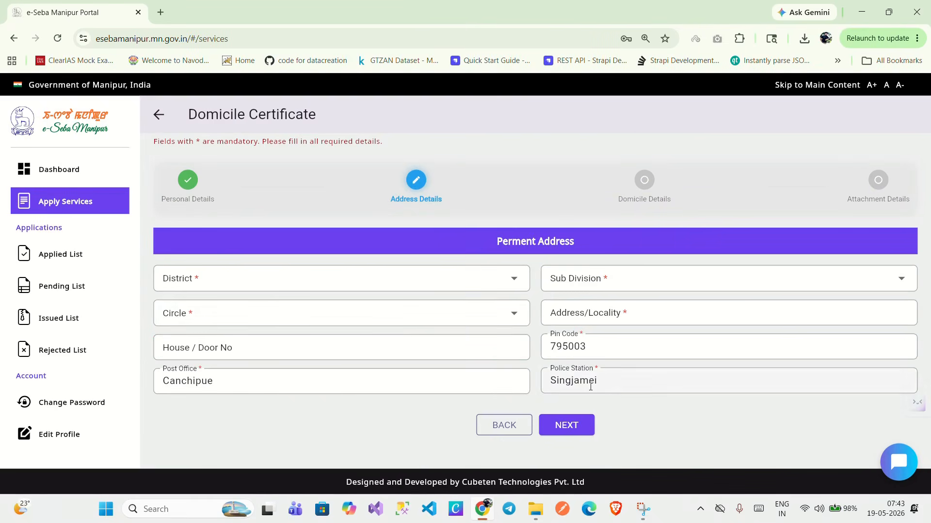
pyautogui.click(222, 283)
pyautogui.click(321, 277)
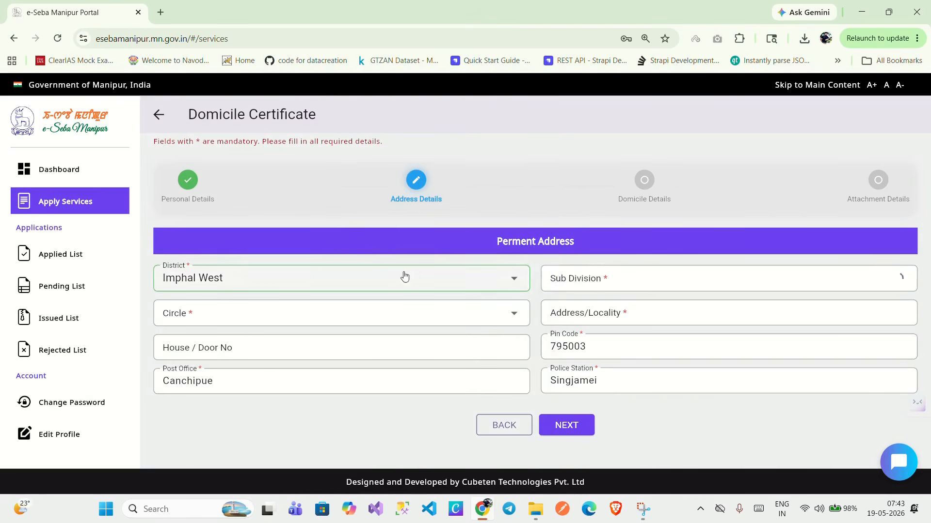
pyautogui.click(615, 278)
pyautogui.click(599, 376)
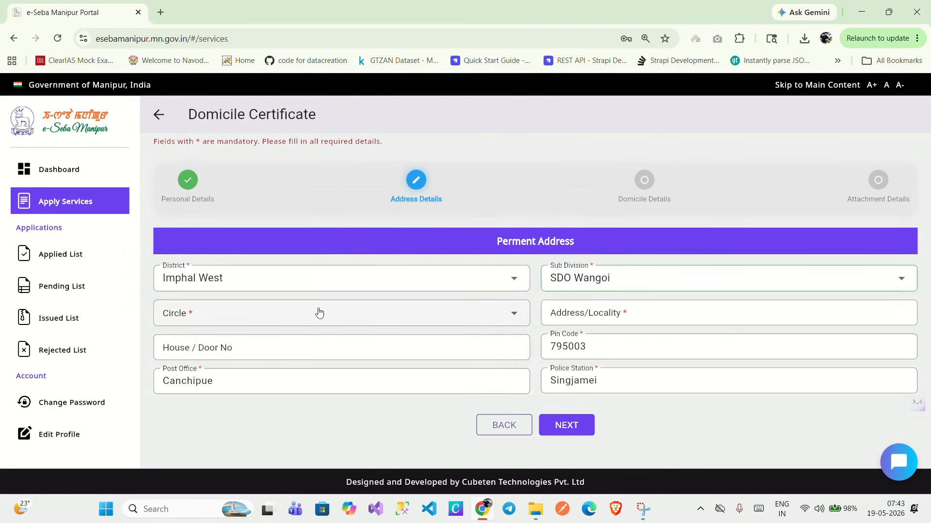
pyautogui.click(297, 318)
pyautogui.click(294, 321)
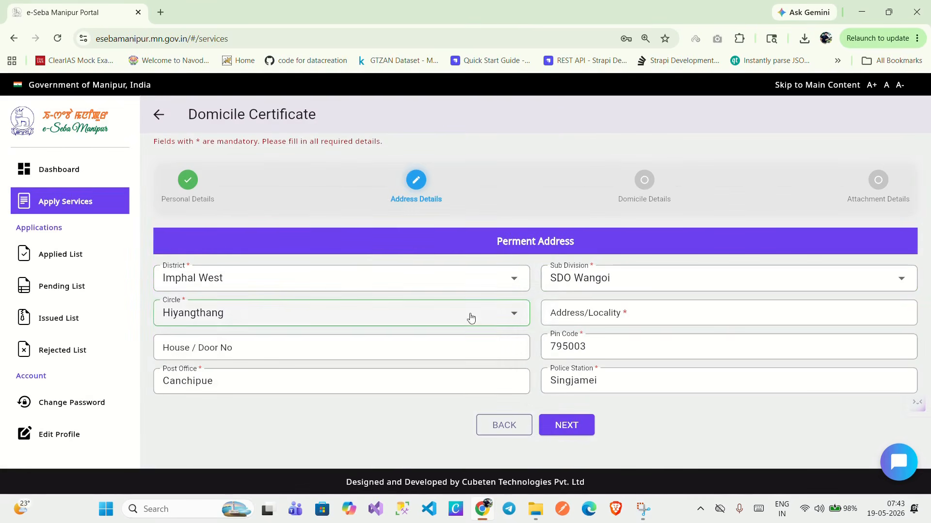
# Enter the locality and house number, correct the post office spelling, and continue.
pyautogui.click(576, 310)
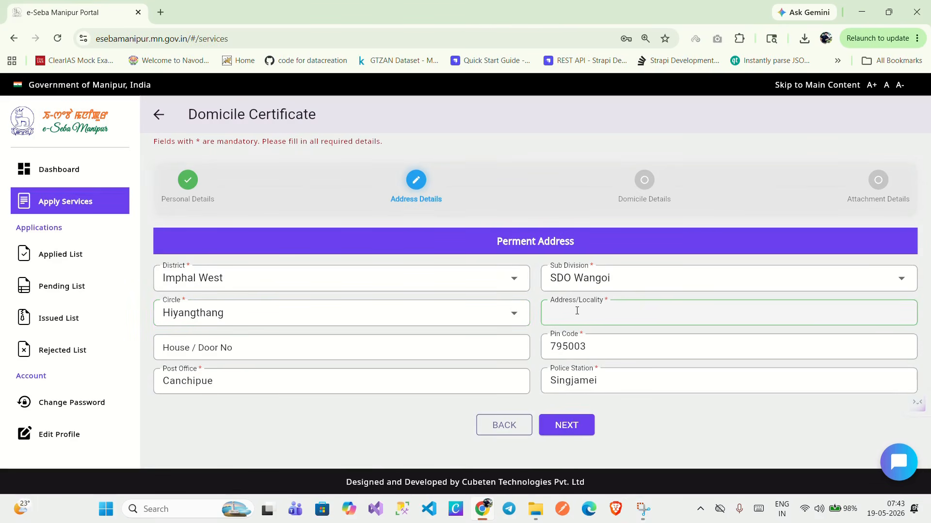
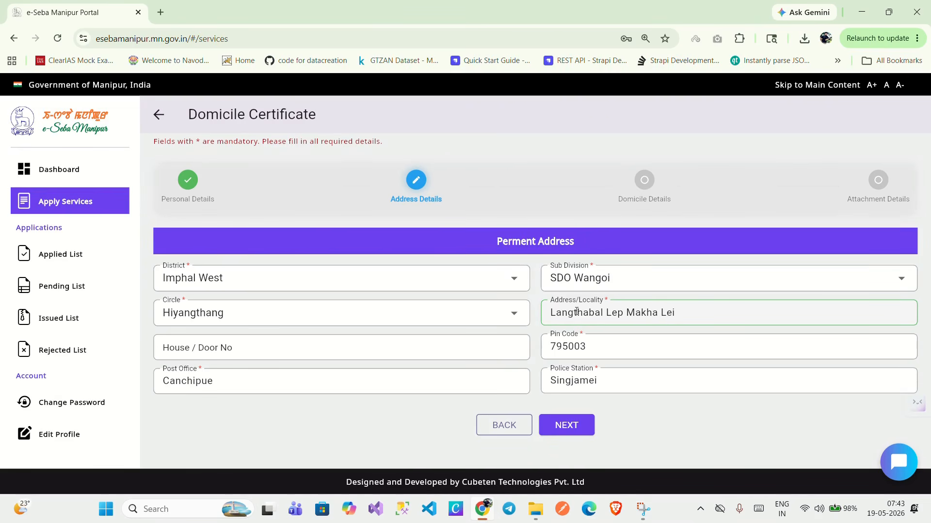
pyautogui.click(413, 350)
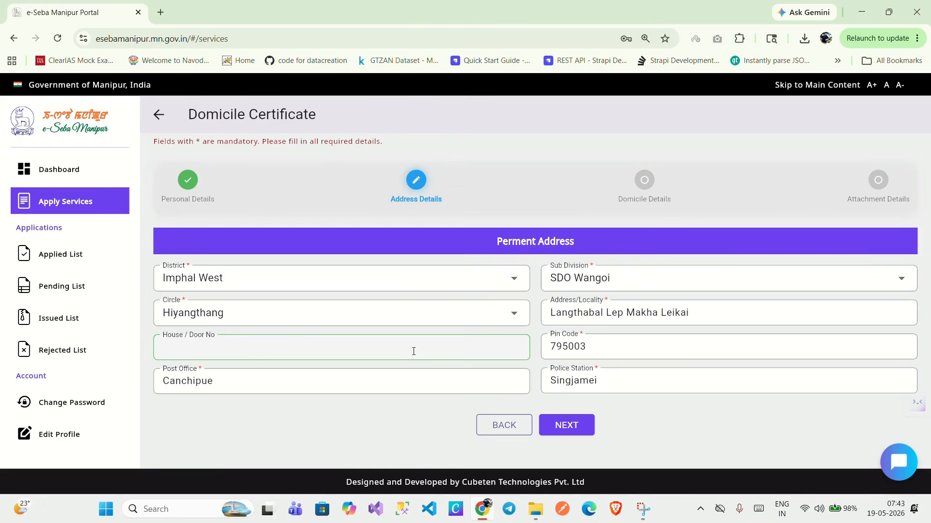
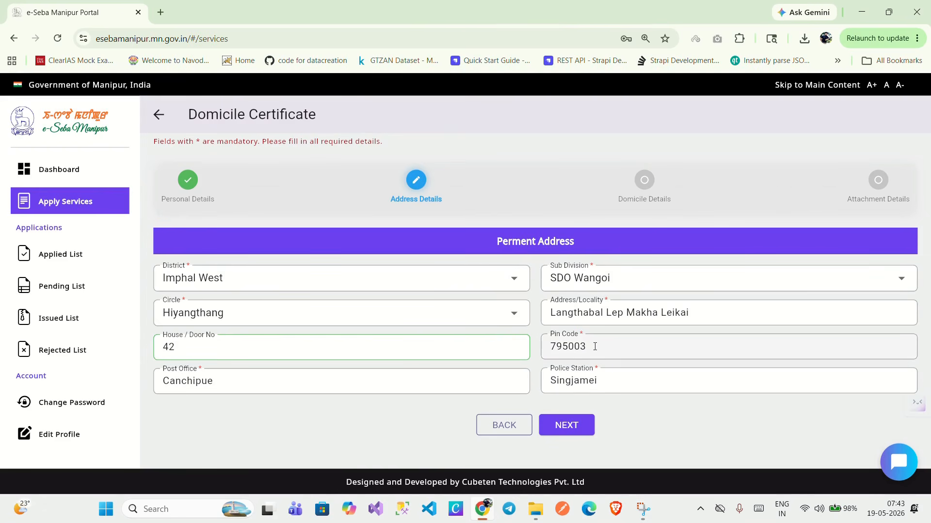
pyautogui.click(301, 378)
pyautogui.press('BackSpace')
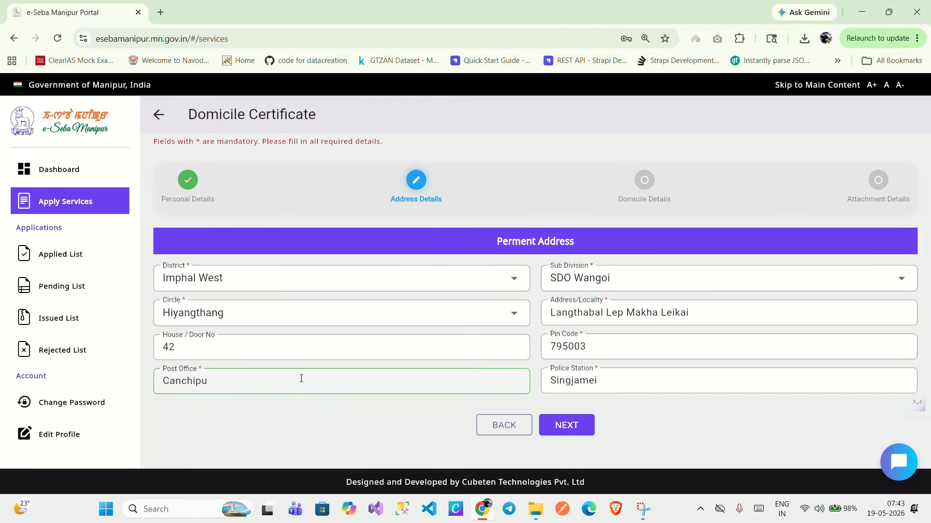
pyautogui.write('r')
pyautogui.click(628, 375)
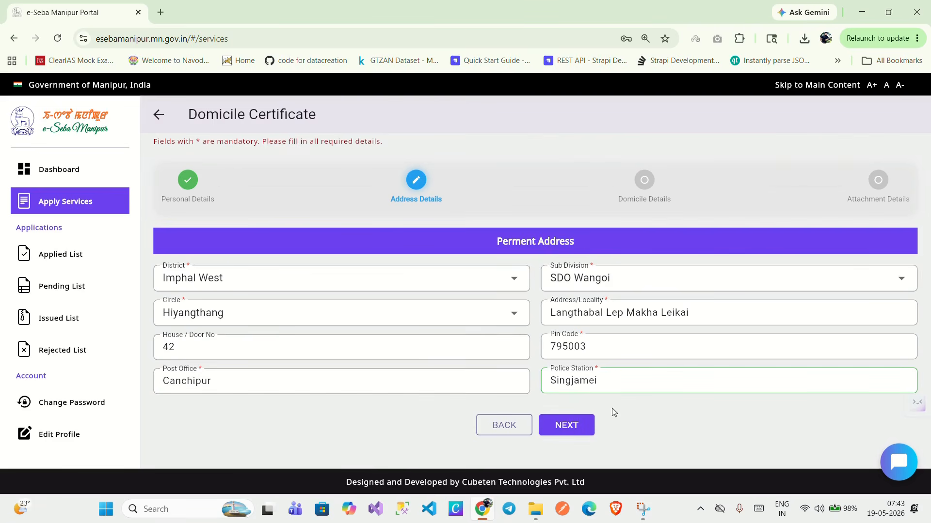
pyautogui.click(566, 426)
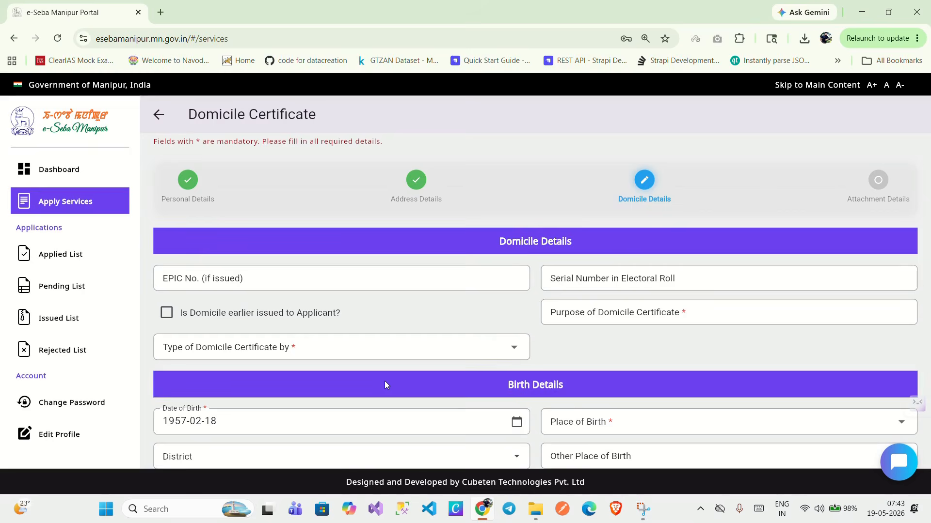
# Enter purpose 'For Applying Jobs' and choose Birth as the domicile certificate type.
pyautogui.scroll(-2, 385, 385)
pyautogui.scroll(1, 386, 382)
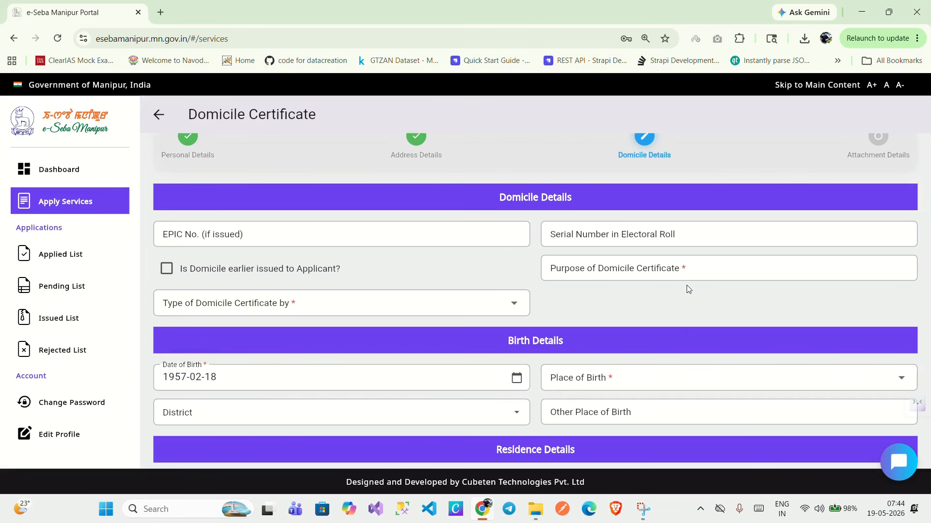
pyautogui.click(662, 242)
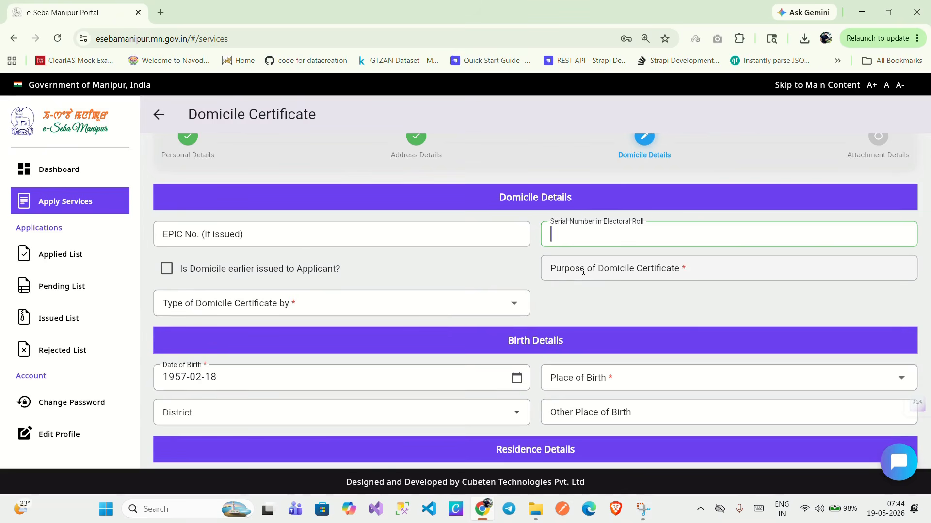
pyautogui.click(583, 271)
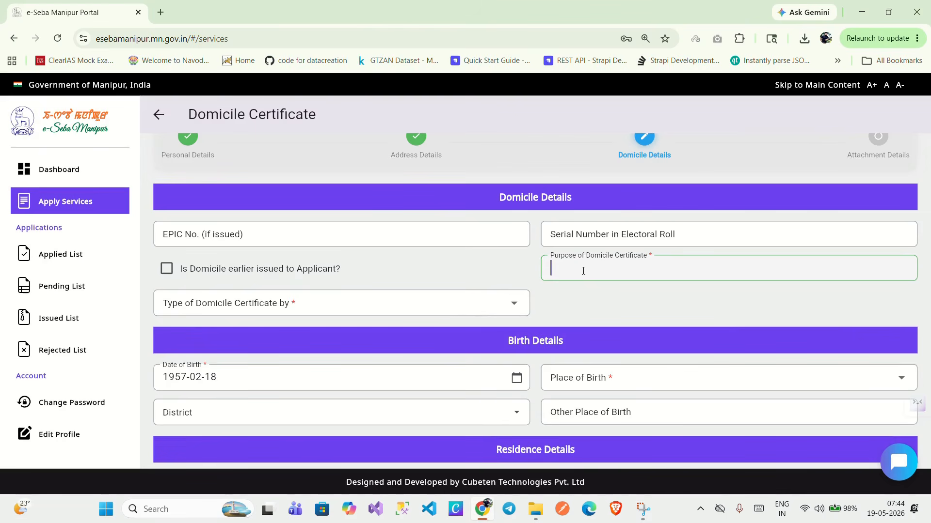
pyautogui.write('For Applying Jobs')
pyautogui.click(370, 312)
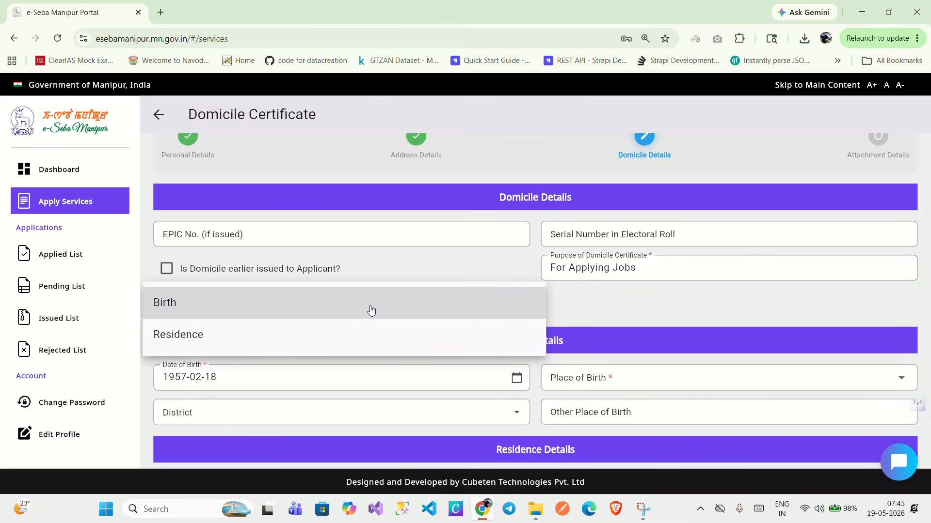
pyautogui.click(241, 304)
pyautogui.scroll(-2, 456, 341)
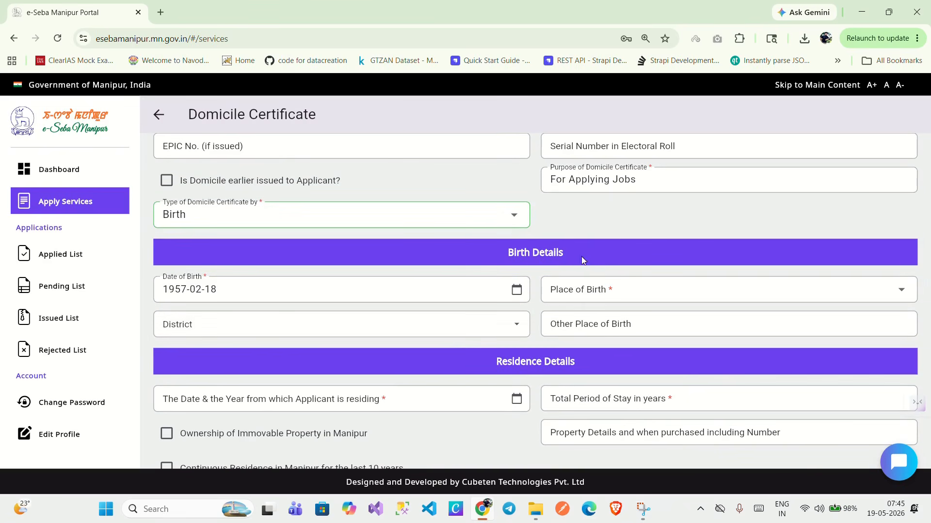
# Set the date of birth to 1997-01-01 using the calendar.
pyautogui.click(518, 291)
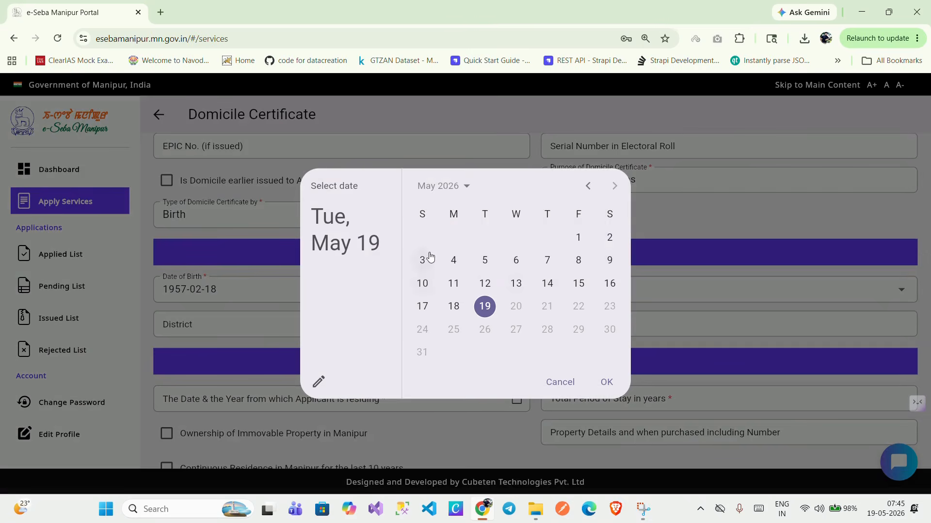
pyautogui.click(464, 187)
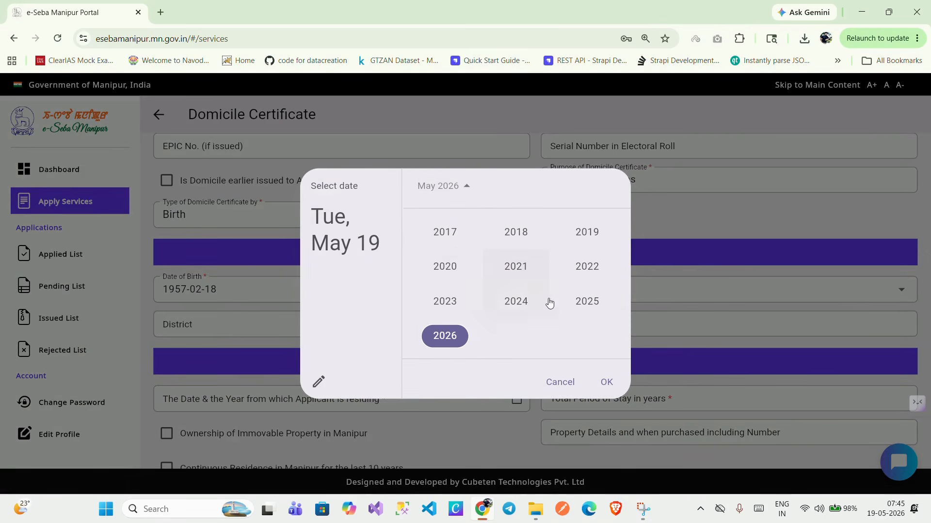
pyautogui.scroll(5, 571, 324)
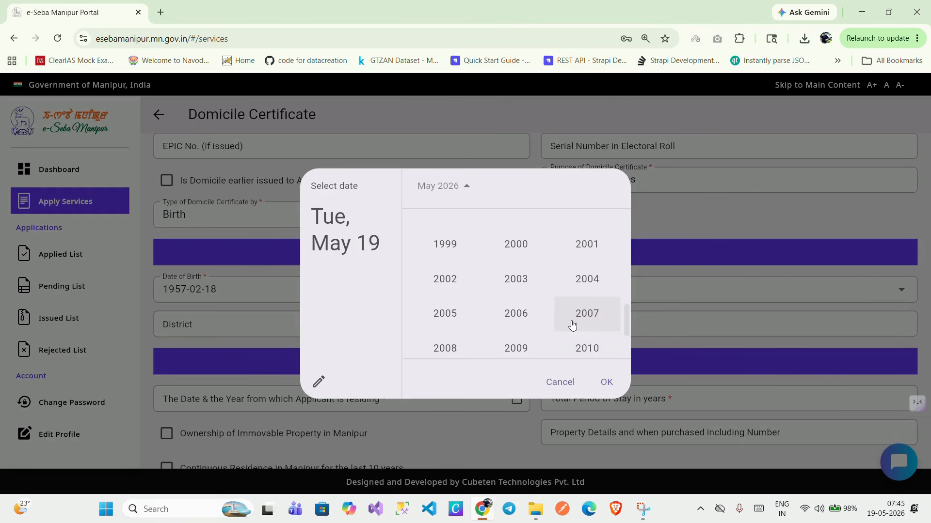
pyautogui.scroll(2, 567, 320)
pyautogui.click(517, 250)
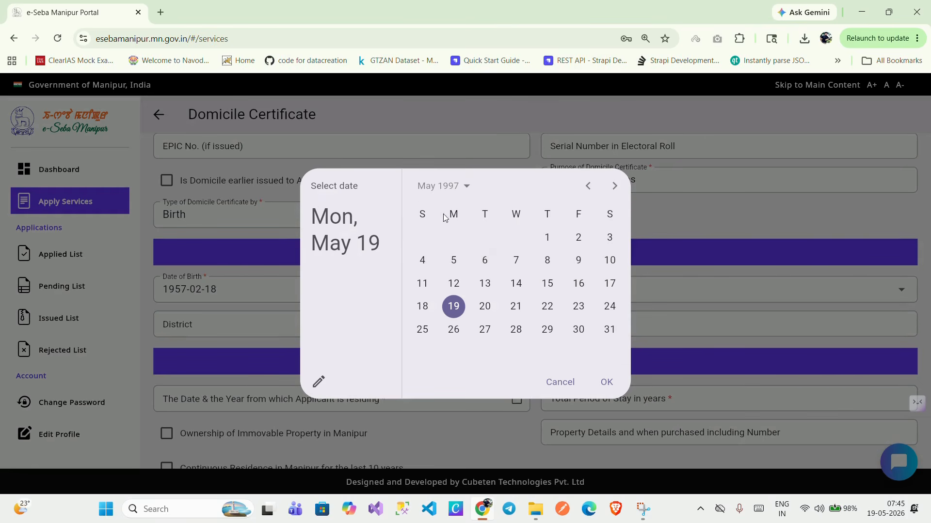
pyautogui.click(584, 185)
pyautogui.click(584, 185)
pyautogui.click(583, 184)
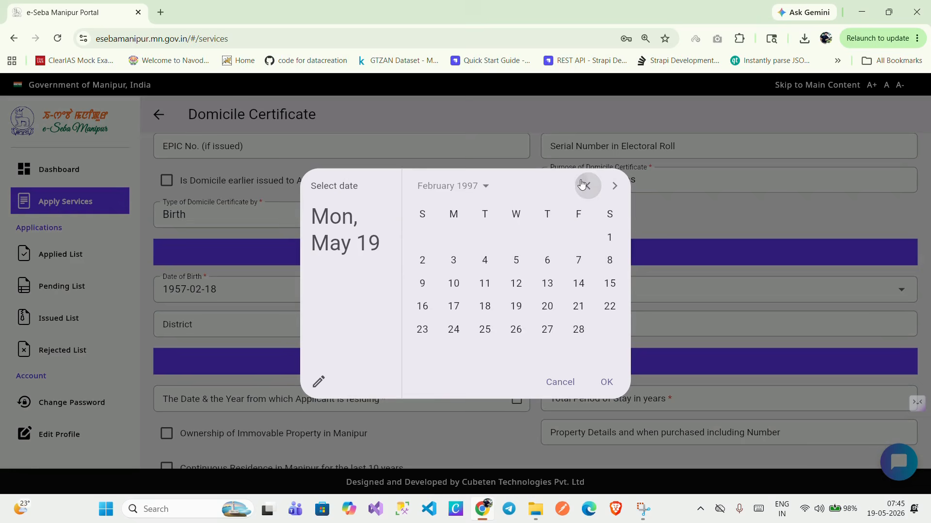
pyautogui.click(582, 184)
pyautogui.click(516, 236)
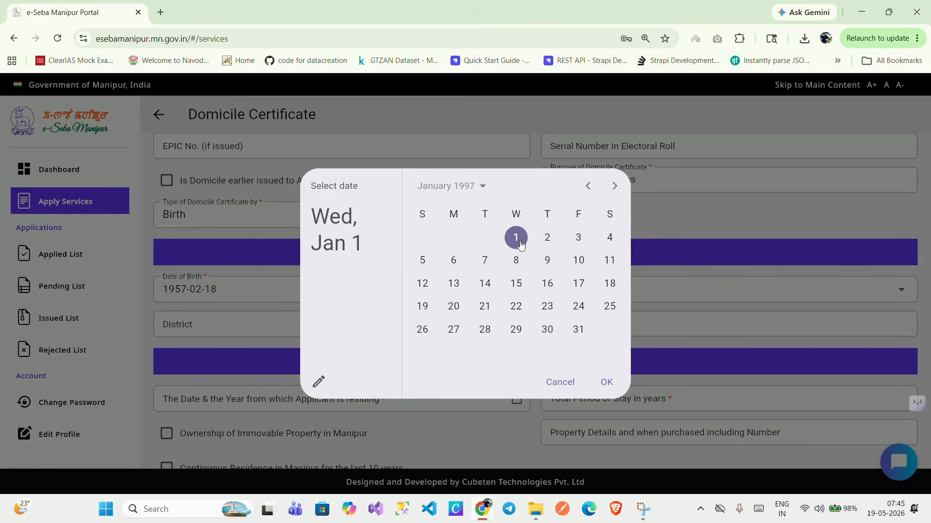
pyautogui.click(600, 386)
# Choose Manipur as place of birth and Imphal West as district.
pyautogui.click(596, 291)
pyautogui.click(597, 291)
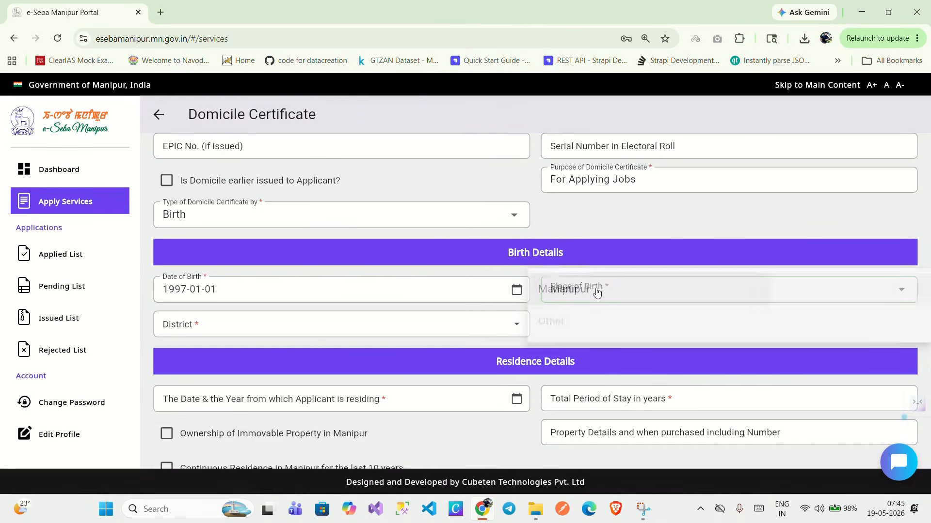
pyautogui.click(333, 325)
pyautogui.scroll(-2, 314, 376)
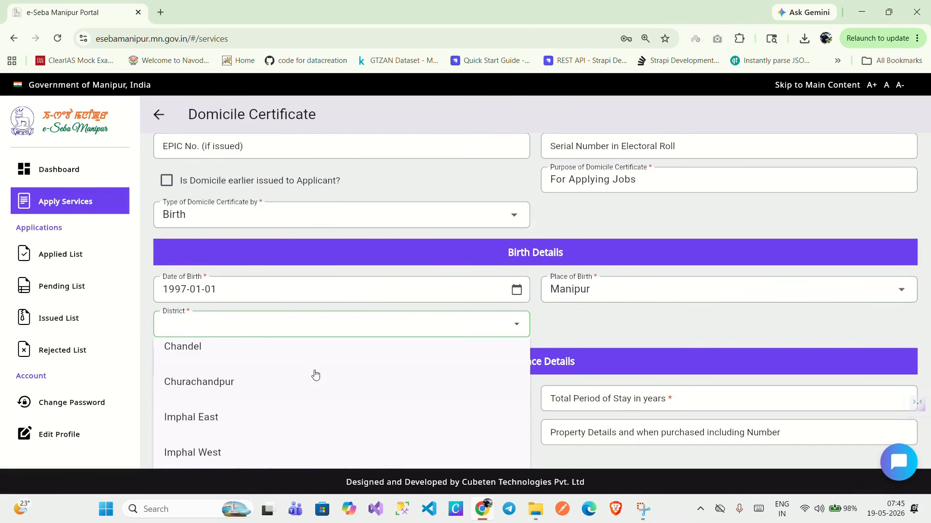
pyautogui.click(291, 410)
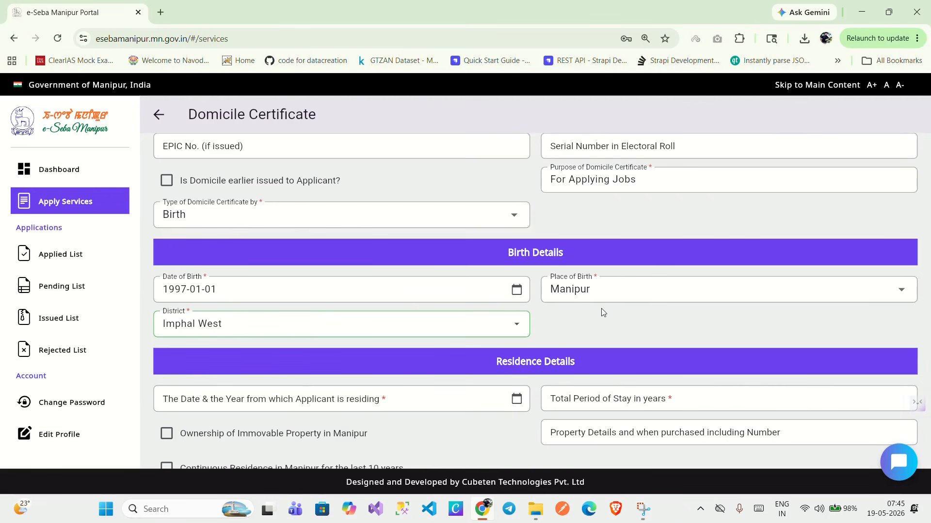
pyautogui.scroll(-2, 601, 310)
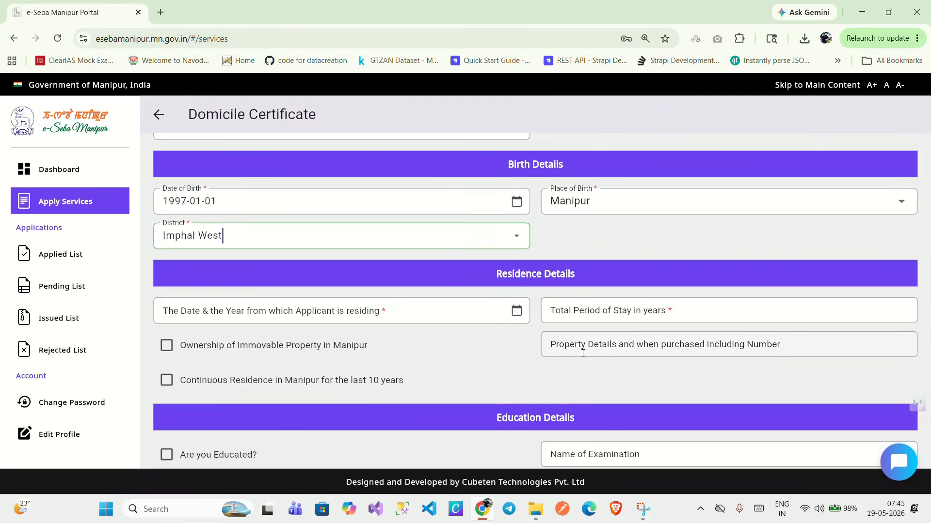
pyautogui.scroll(-1, 557, 359)
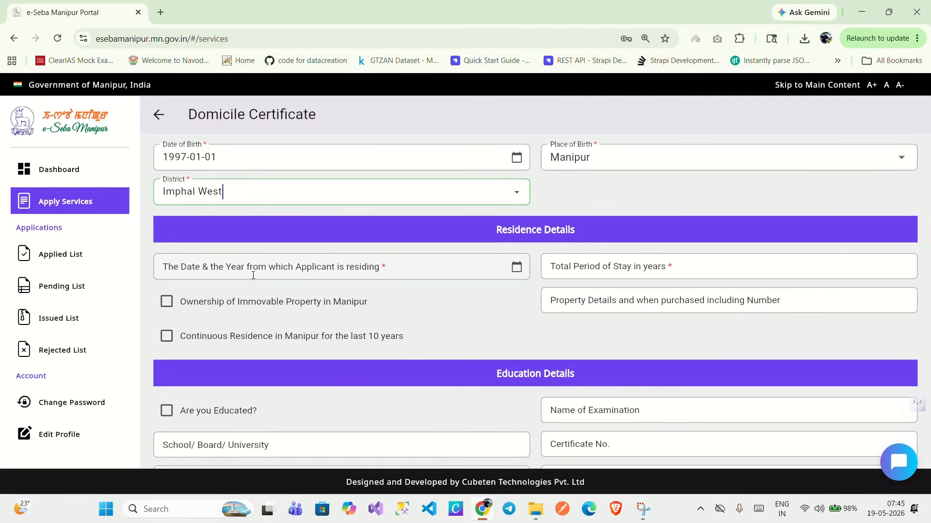
# Set the residing-from date to 1997-01-01.
pyautogui.click(516, 268)
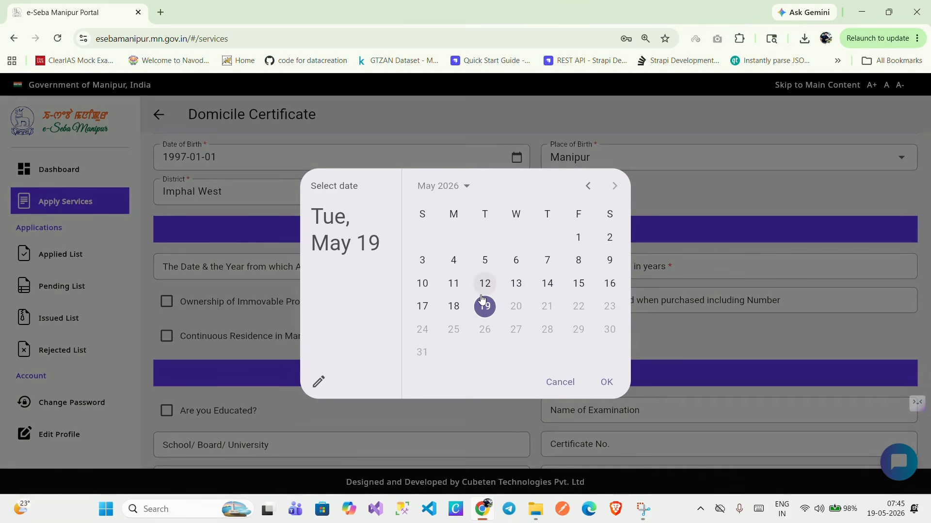
pyautogui.click(465, 186)
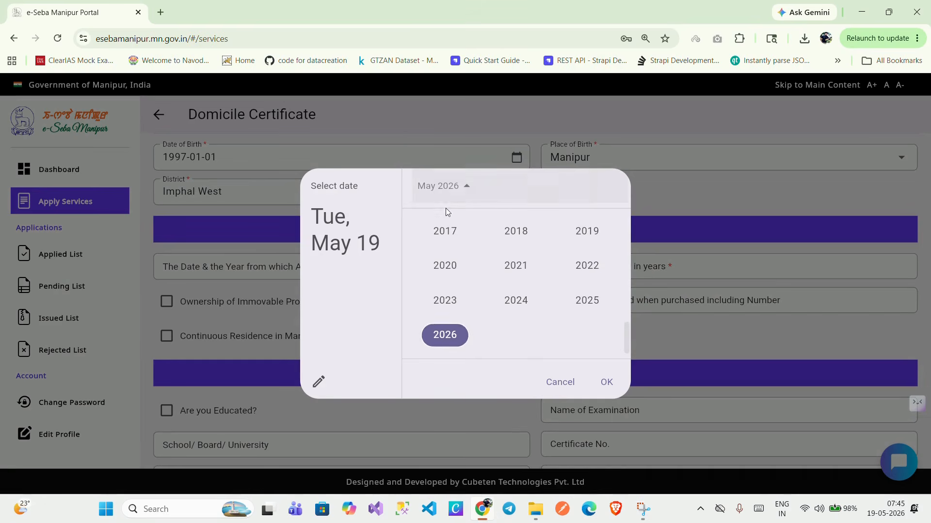
pyautogui.scroll(5, 534, 281)
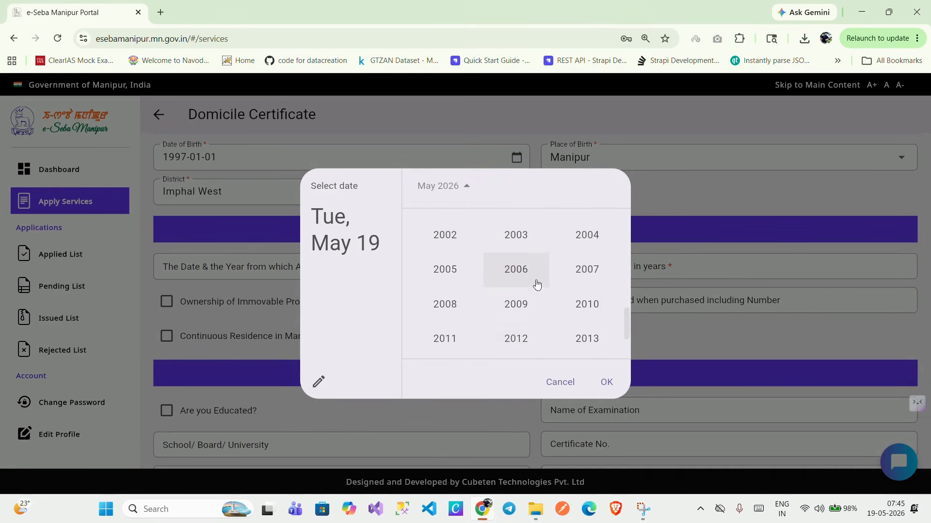
pyautogui.scroll(3, 536, 285)
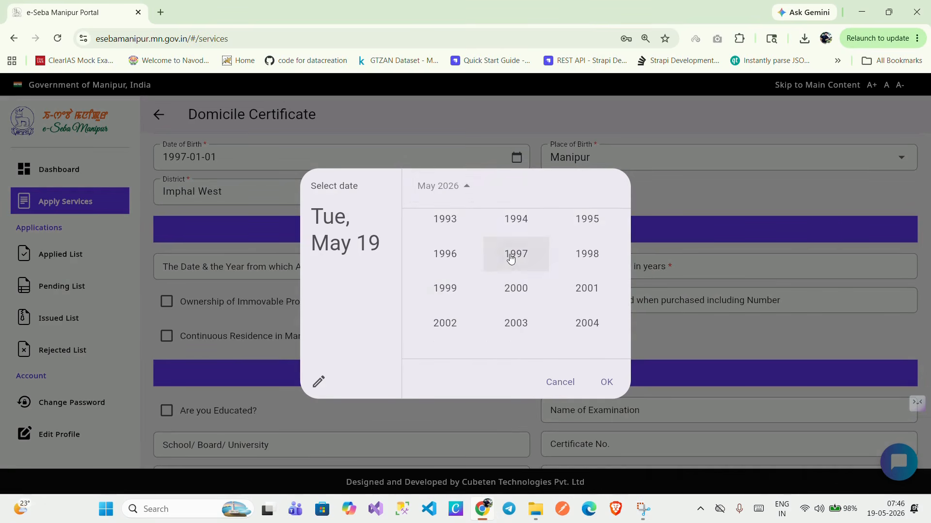
pyautogui.click(511, 256)
pyautogui.click(585, 185)
pyautogui.click(585, 185)
pyautogui.click(586, 186)
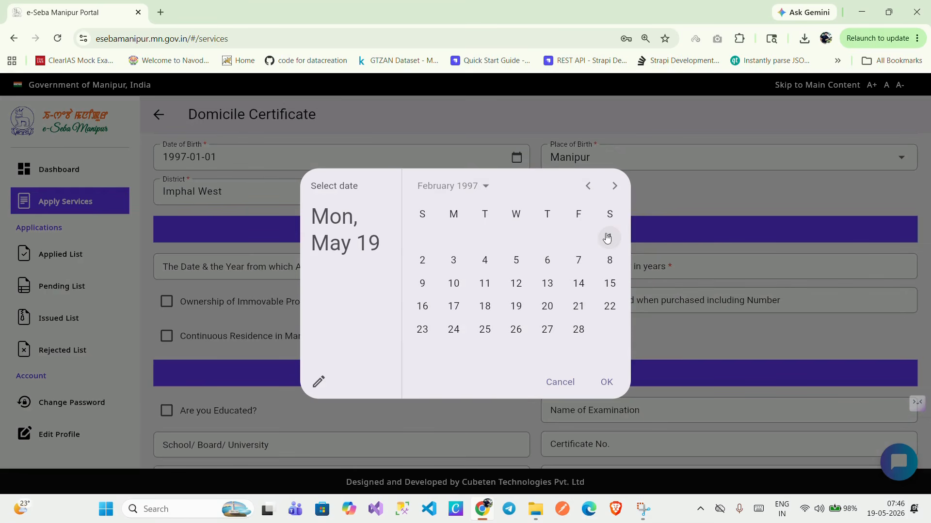
pyautogui.click(588, 185)
pyautogui.click(516, 237)
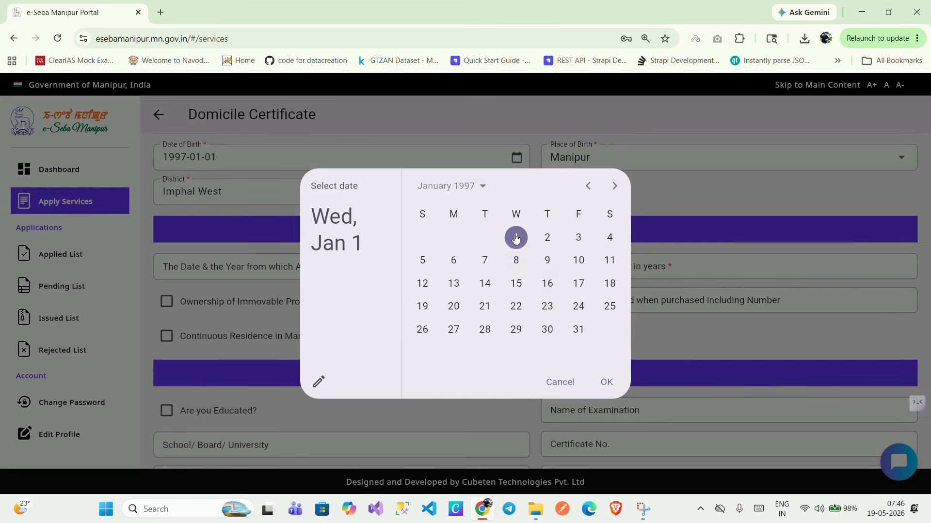
pyautogui.click(606, 382)
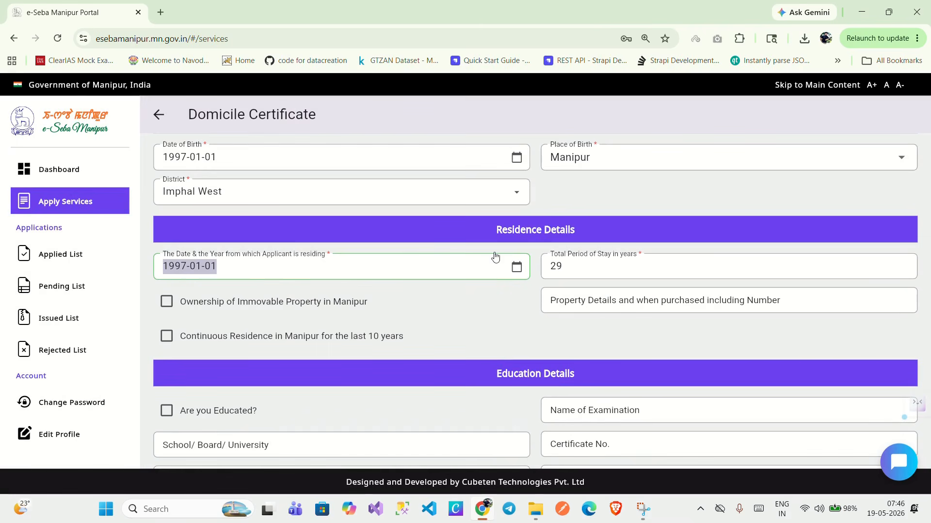
# Tick continuous residence in Manipur for the last 10 years and proceed to uploads.
pyautogui.scroll(1, 509, 349)
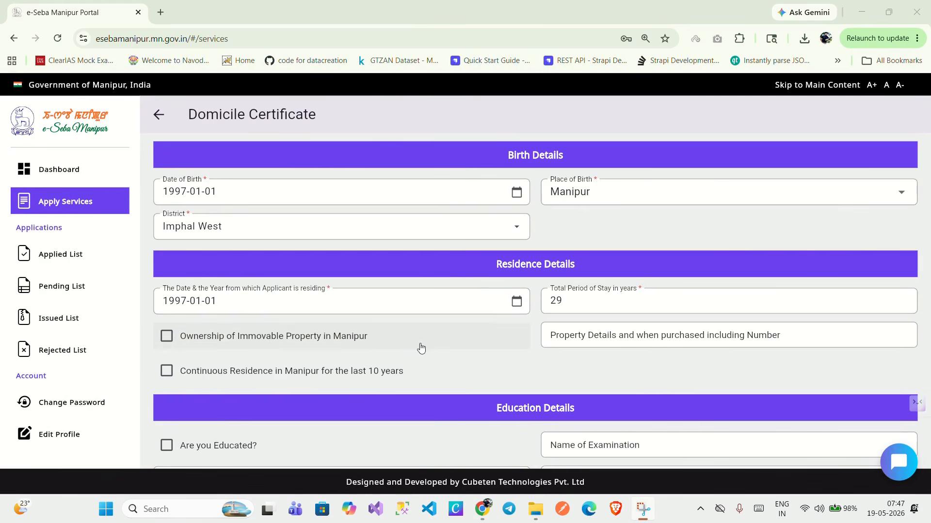
pyautogui.scroll(-1, 420, 348)
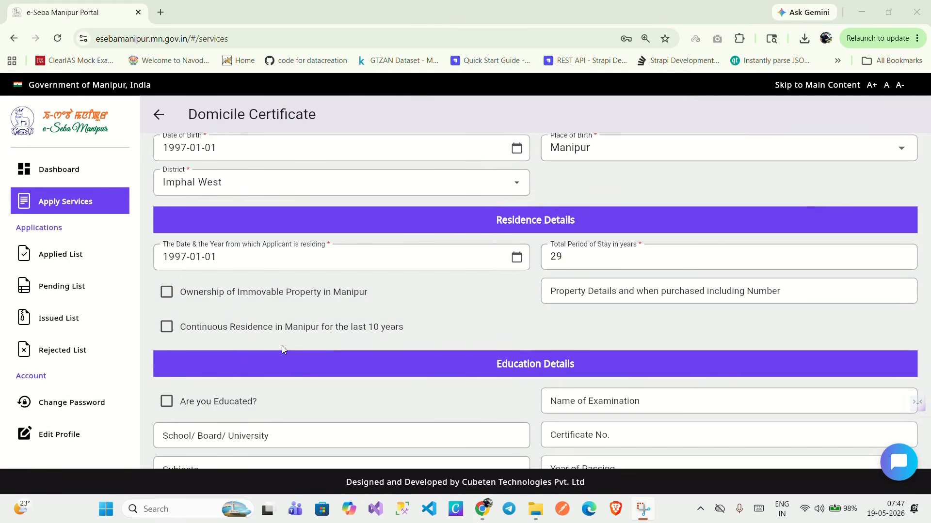
pyautogui.click(180, 333)
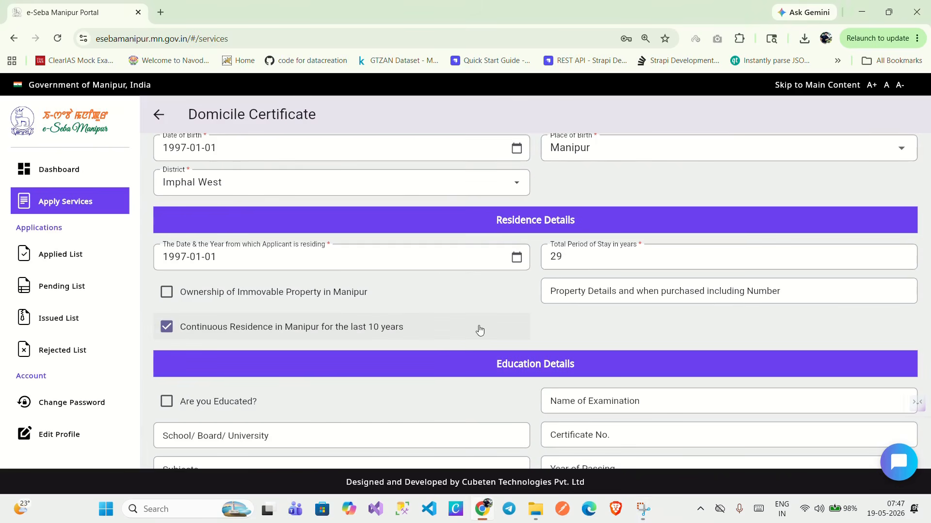
pyautogui.scroll(-2, 478, 330)
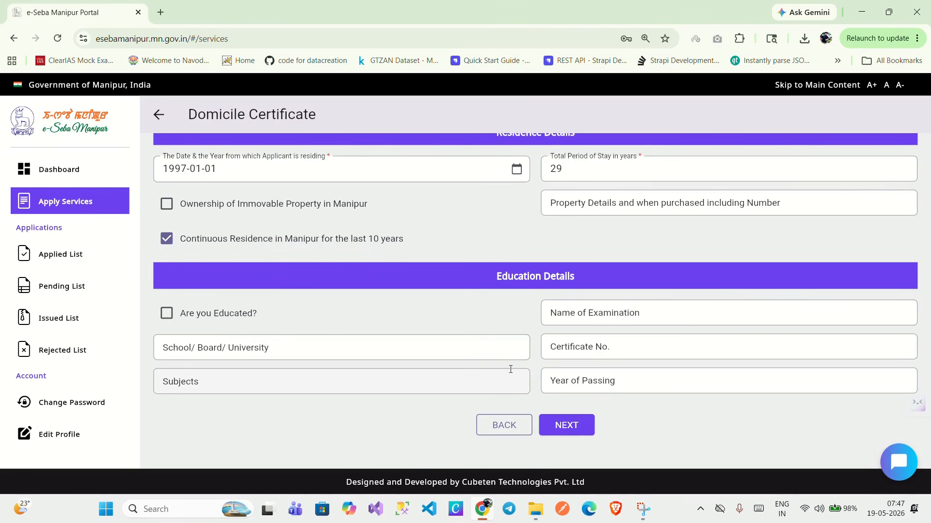
pyautogui.click(567, 427)
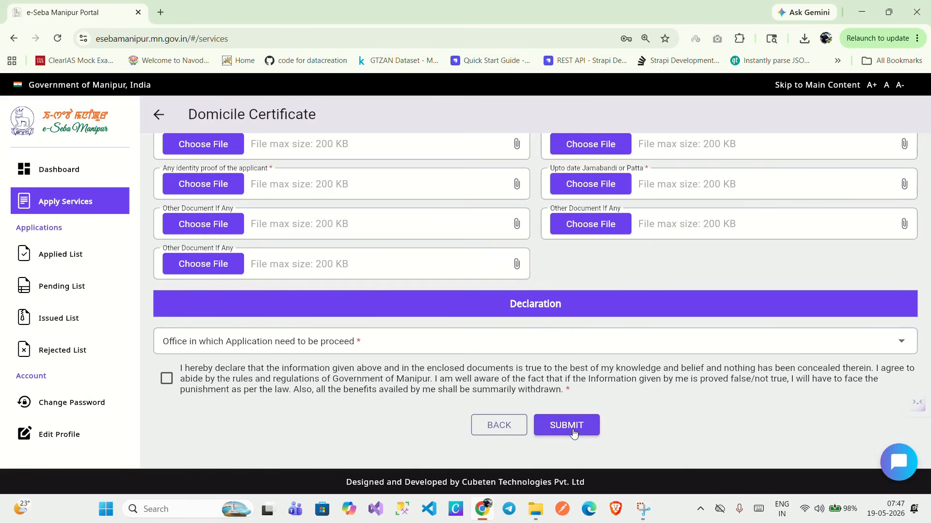
# Upload photo.jpg from the OBC doc folder as the passport photo, cropping to the full image.
pyautogui.scroll(2, 574, 433)
pyautogui.scroll(1, 574, 433)
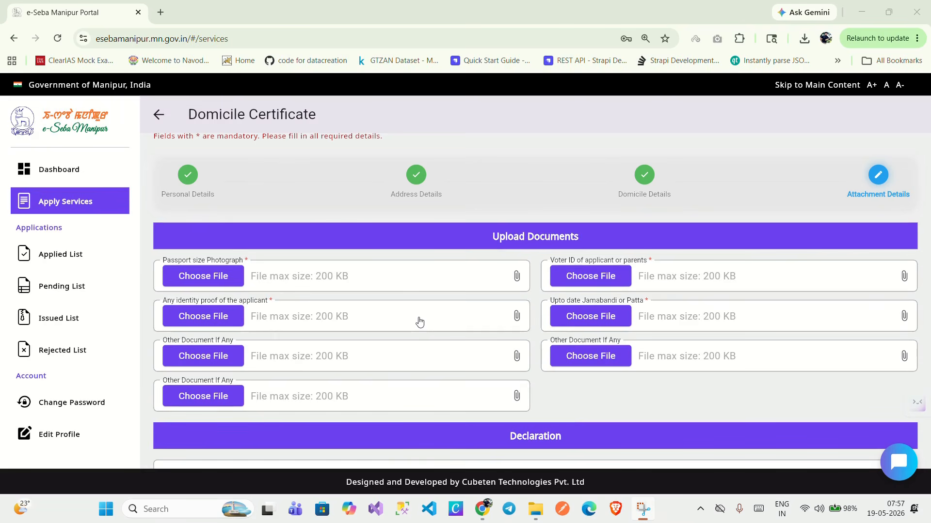
pyautogui.click(242, 278)
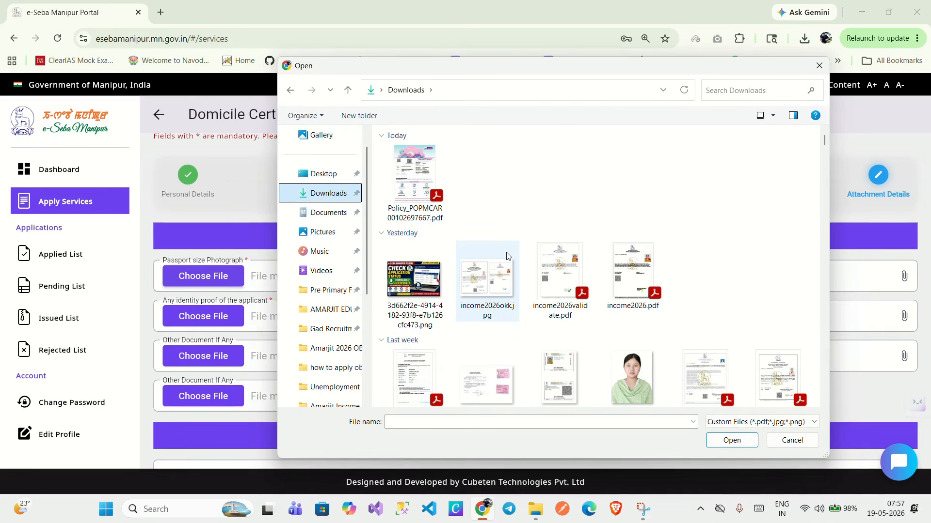
pyautogui.scroll(-6, 508, 256)
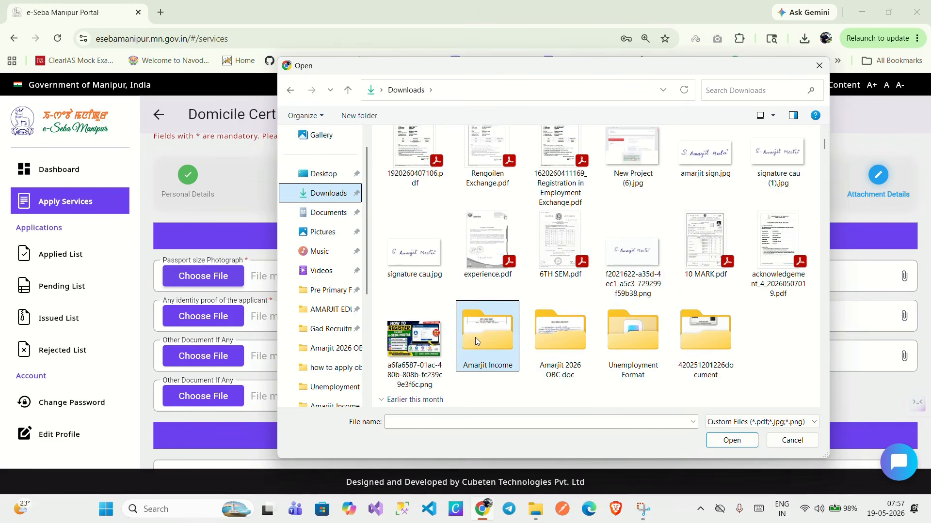
pyautogui.doubleClick(559, 334)
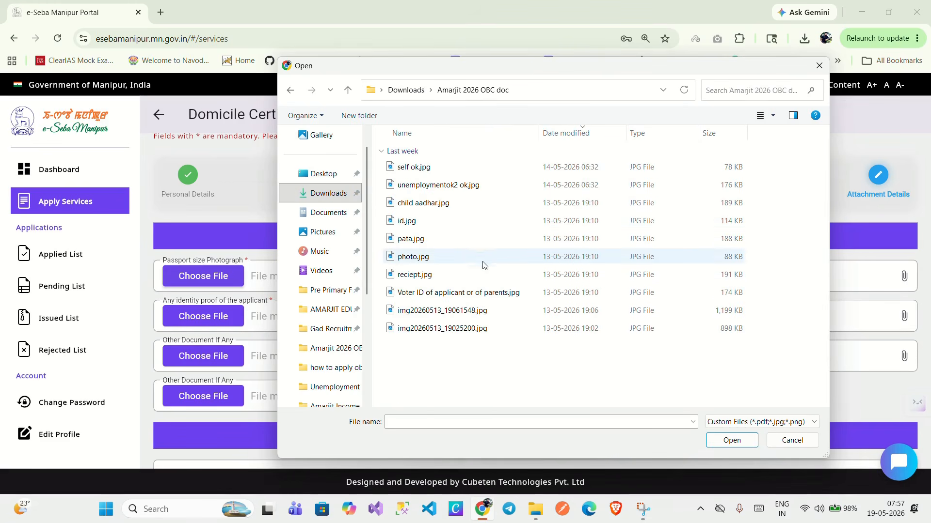
pyautogui.doubleClick(461, 257)
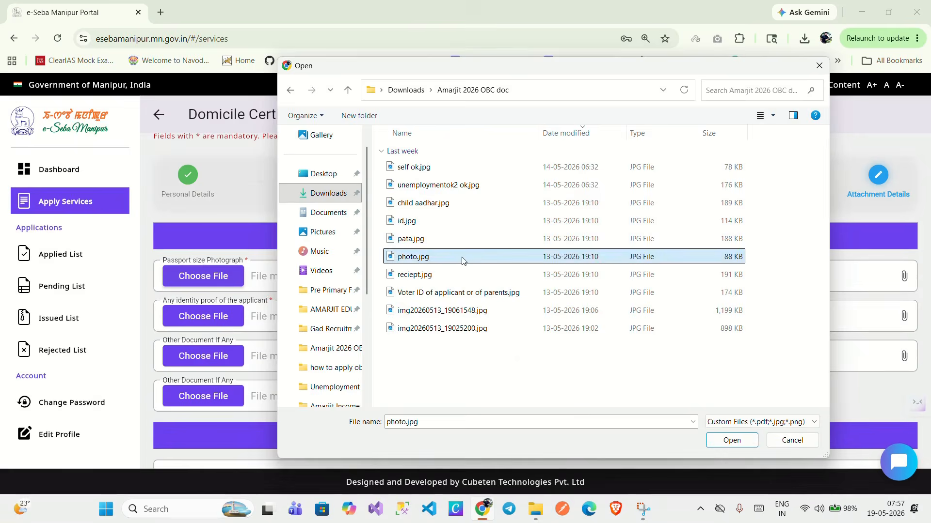
pyautogui.moveTo(451, 160); pyautogui.dragTo(430, 135)
pyautogui.moveTo(620, 378); pyautogui.dragTo(639, 387)
pyautogui.click(917, 115)
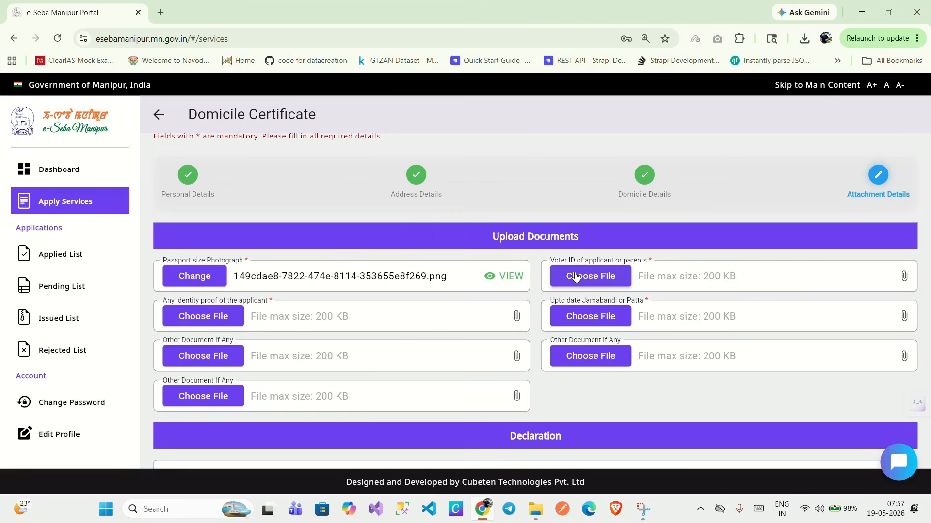
# Attach the voter ID image and child aadhar.jpg as identity proof.
pyautogui.click(576, 276)
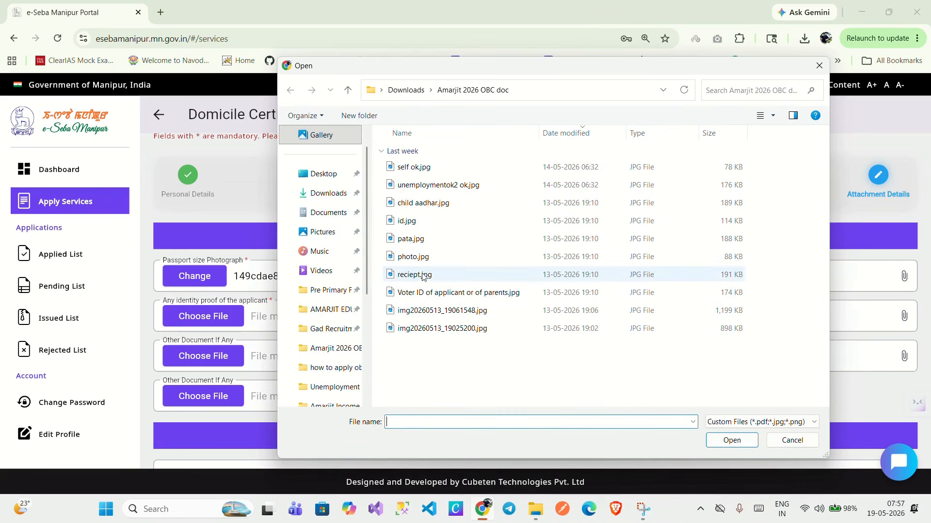
pyautogui.doubleClick(425, 292)
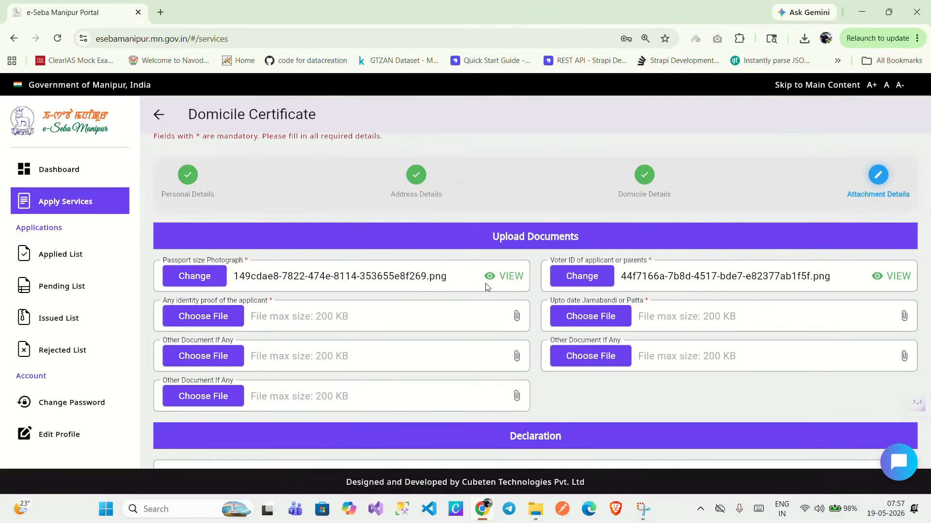
pyautogui.click(243, 319)
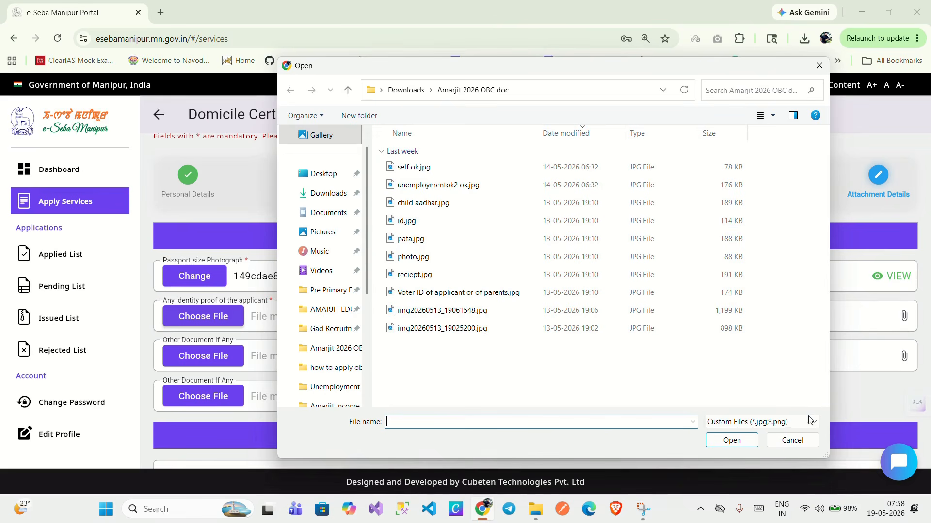
pyautogui.click(772, 115)
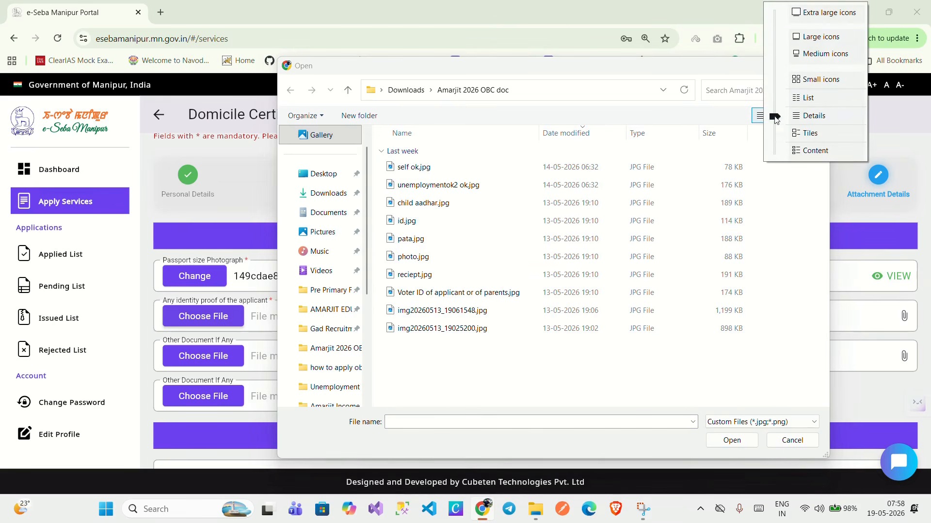
pyautogui.click(807, 55)
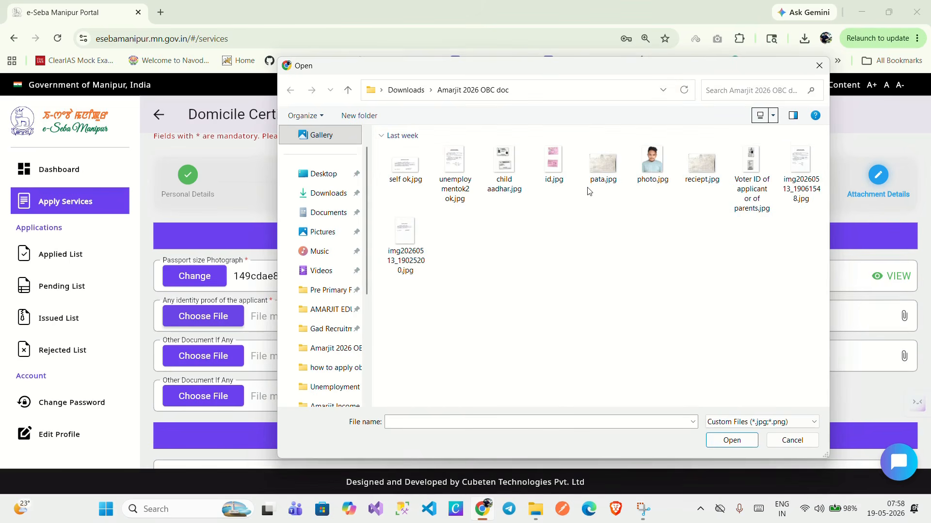
pyautogui.doubleClick(504, 162)
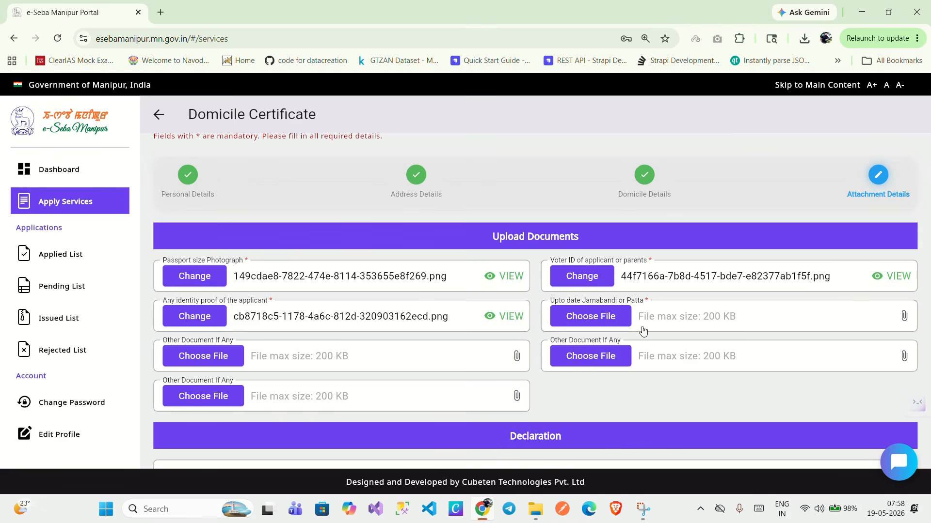
# Attach pata.jpg as Jamabandi/Patta, plus reciept.jpg and another file as other documents.
pyautogui.click(622, 321)
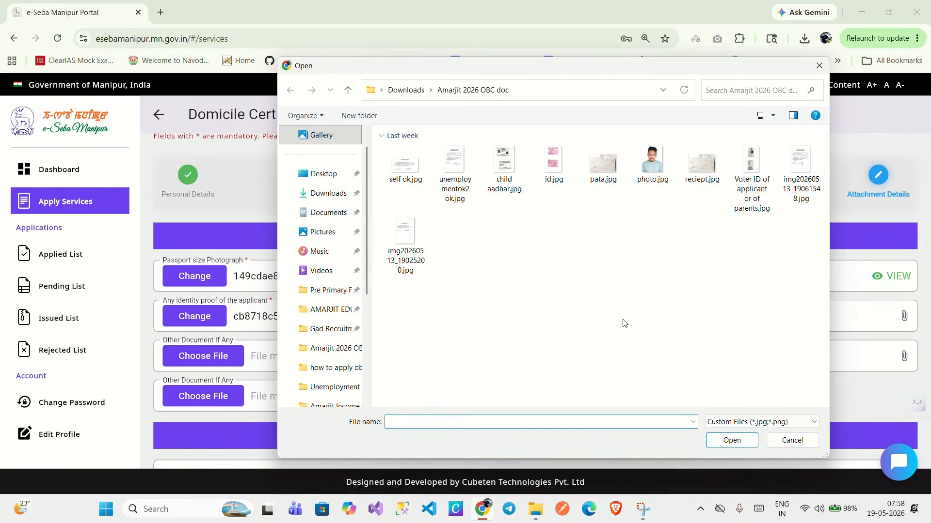
pyautogui.doubleClick(607, 162)
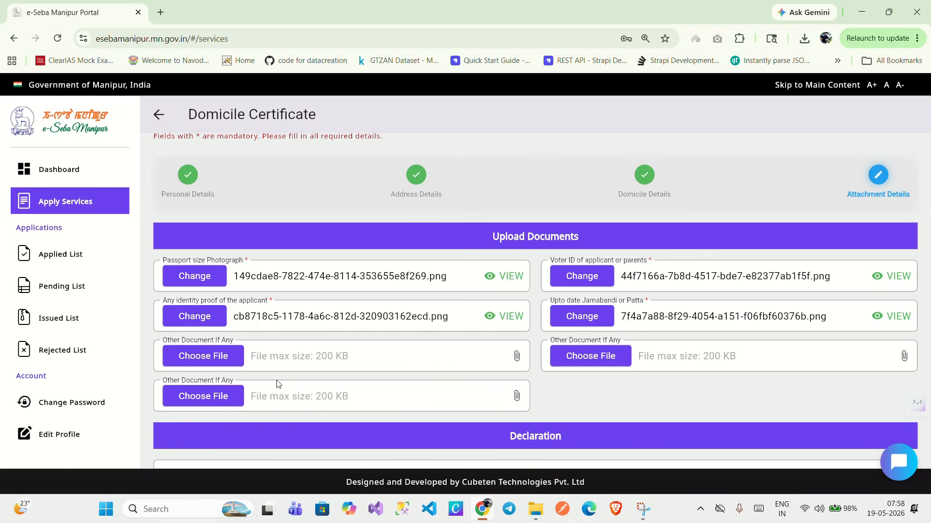
pyautogui.click(220, 359)
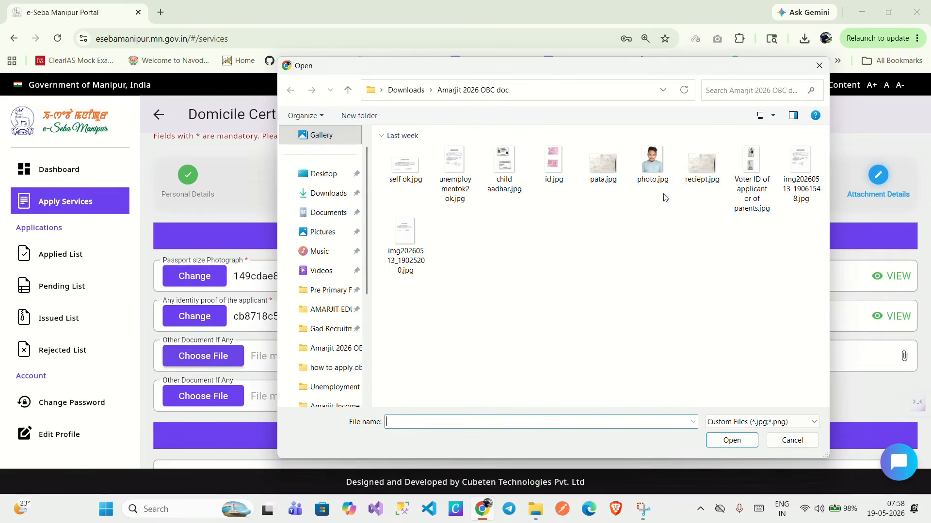
pyautogui.click(696, 165)
pyautogui.doubleClick(696, 164)
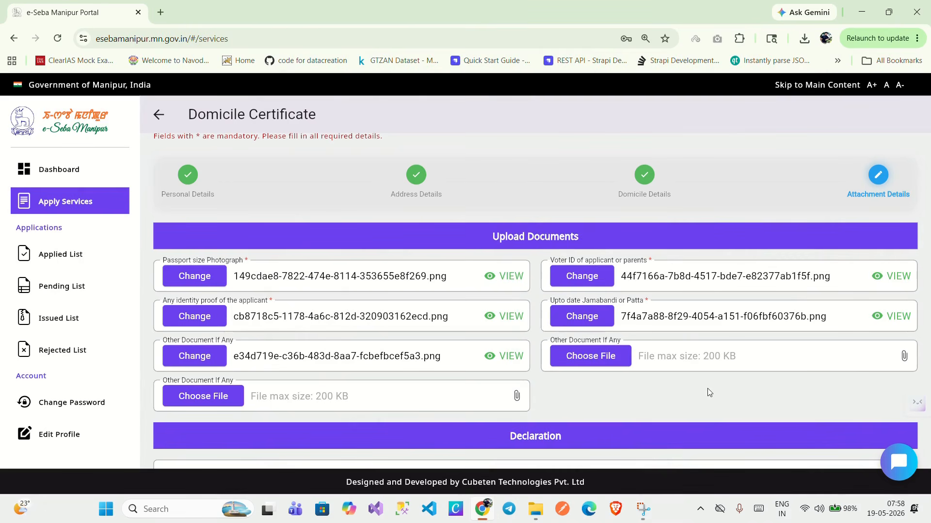
pyautogui.click(625, 355)
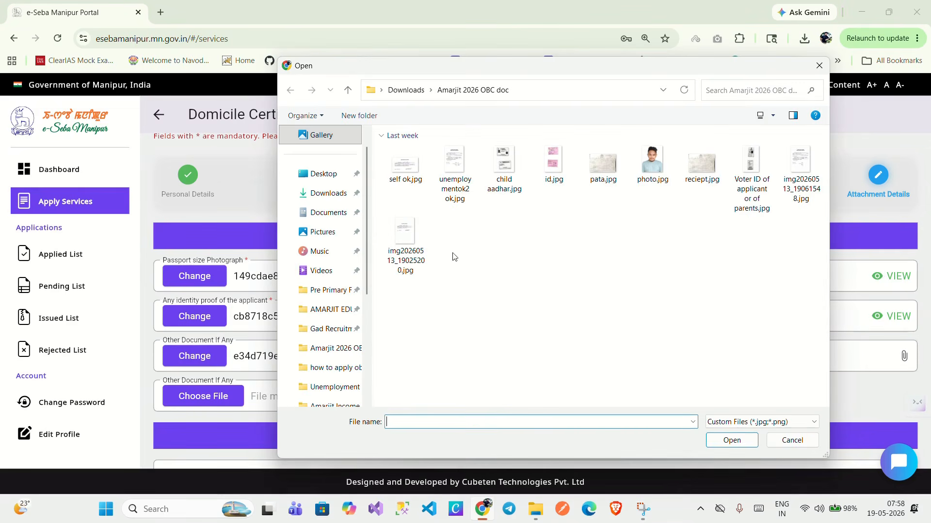
pyautogui.doubleClick(407, 167)
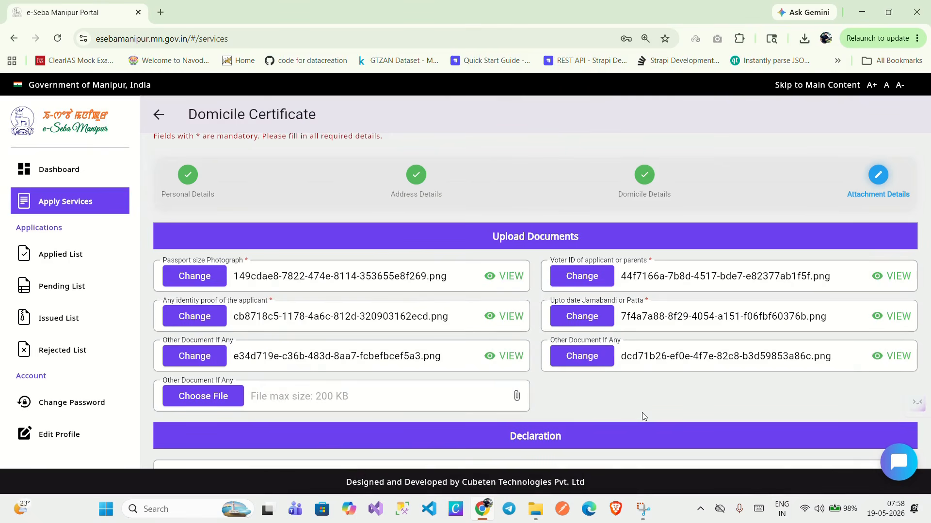
pyautogui.scroll(-1, 644, 417)
# Choose SDO Wangoi as processing office, accept the declaration, and submit the application.
pyautogui.scroll(-2, 606, 390)
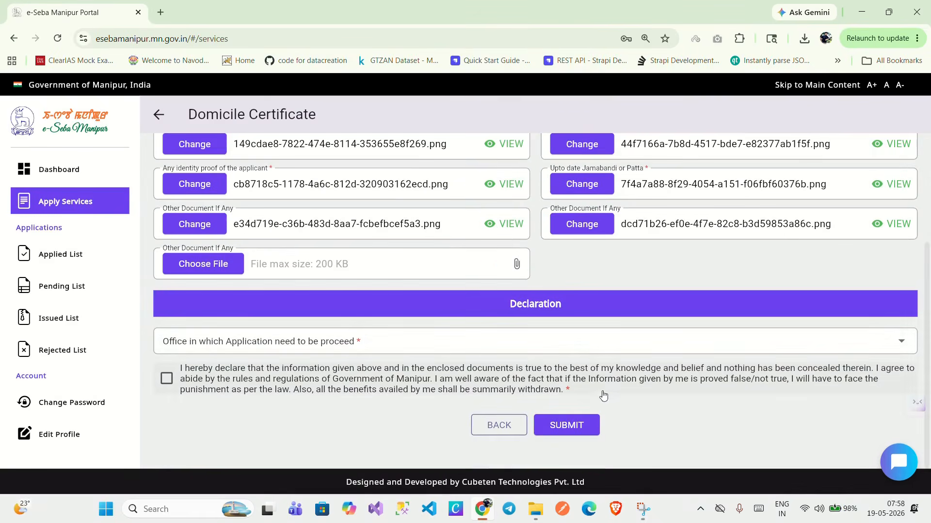
pyautogui.click(437, 346)
pyautogui.scroll(-9, 442, 310)
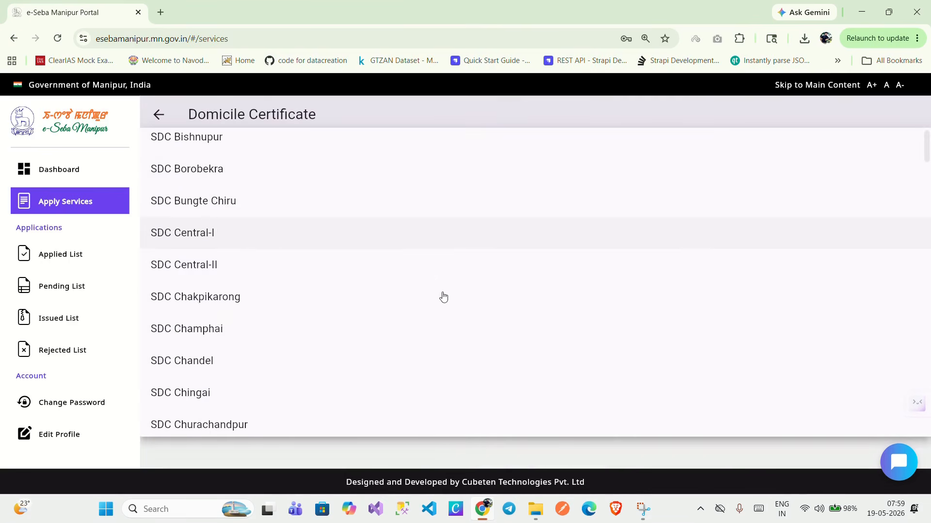
pyautogui.moveTo(927, 167); pyautogui.dragTo(927, 422)
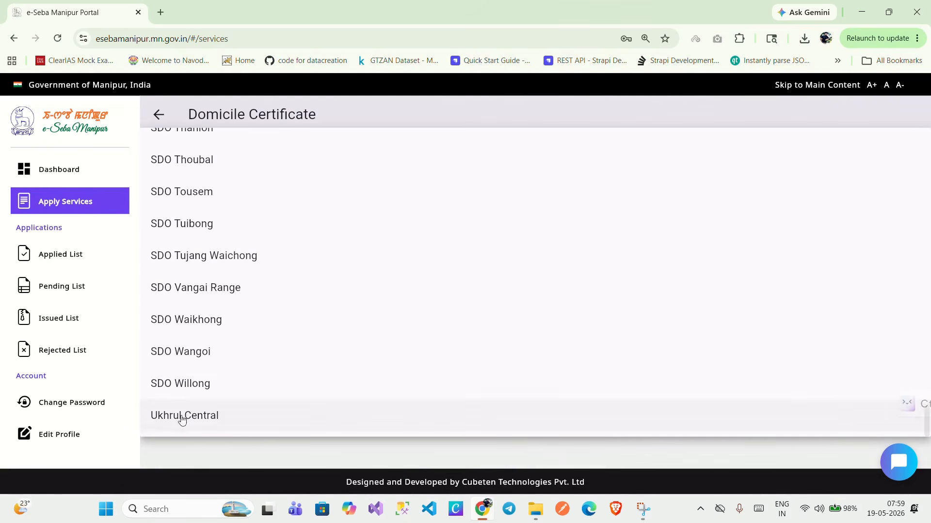
pyautogui.click(205, 358)
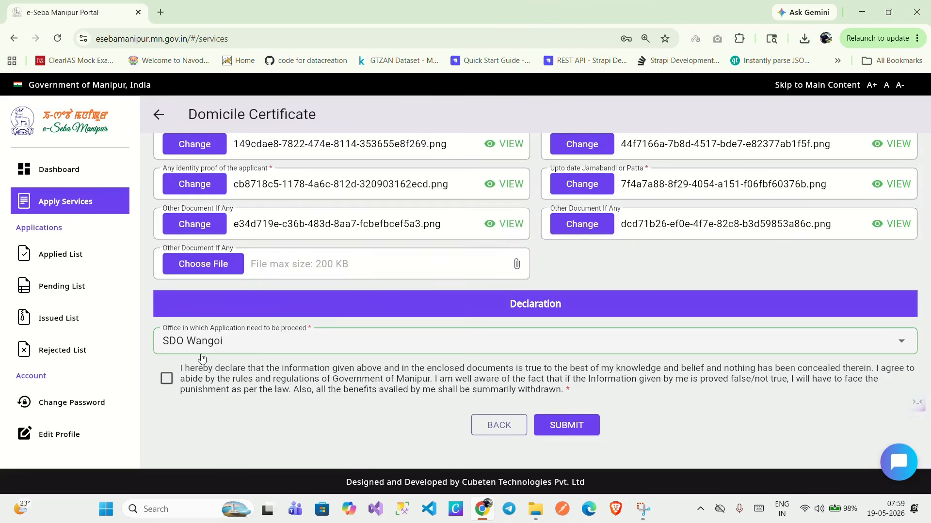
pyautogui.click(166, 380)
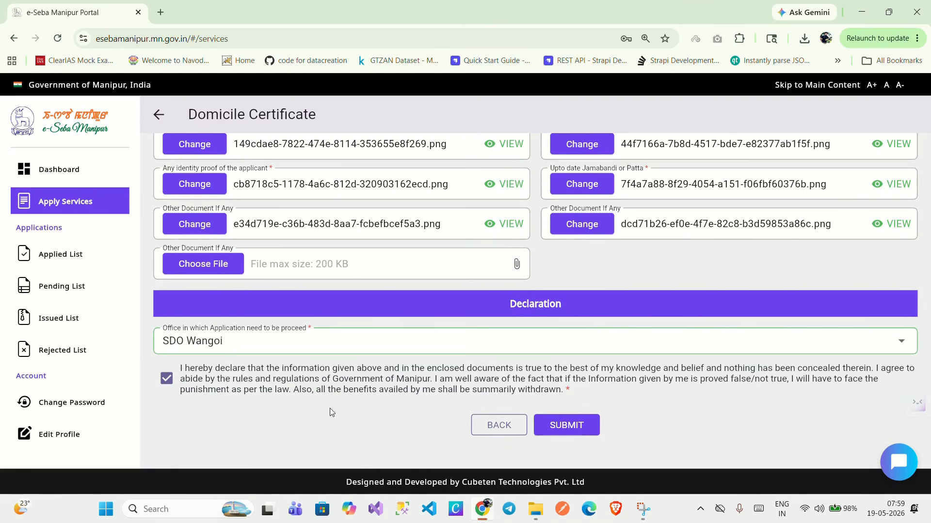
pyautogui.click(570, 427)
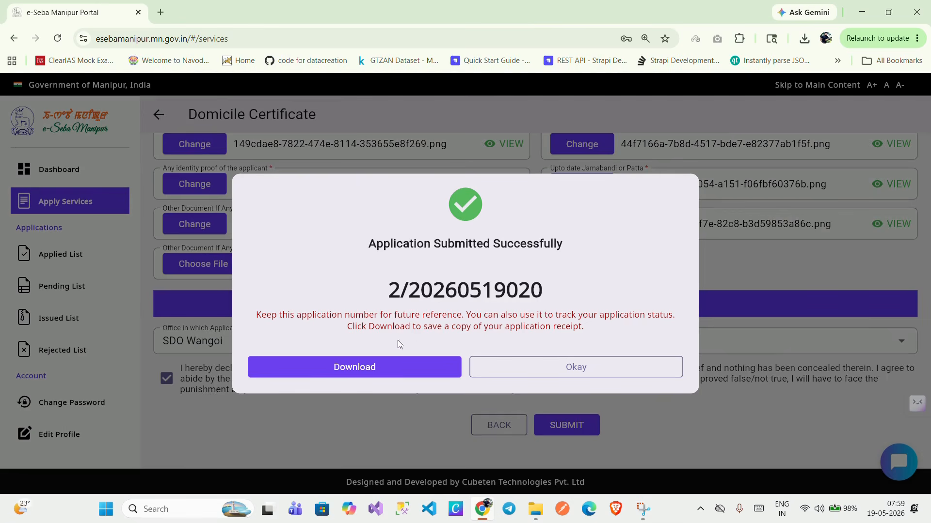
# Download the acknowledgement receipt PDF, review it, and return to the portal's services list.
pyautogui.click(378, 371)
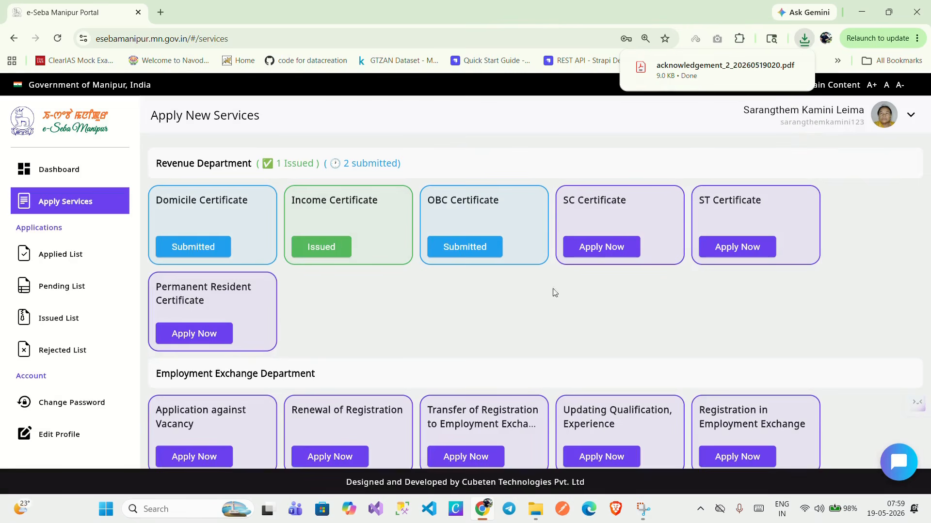
pyautogui.click(713, 72)
pyautogui.scroll(-5, 605, 332)
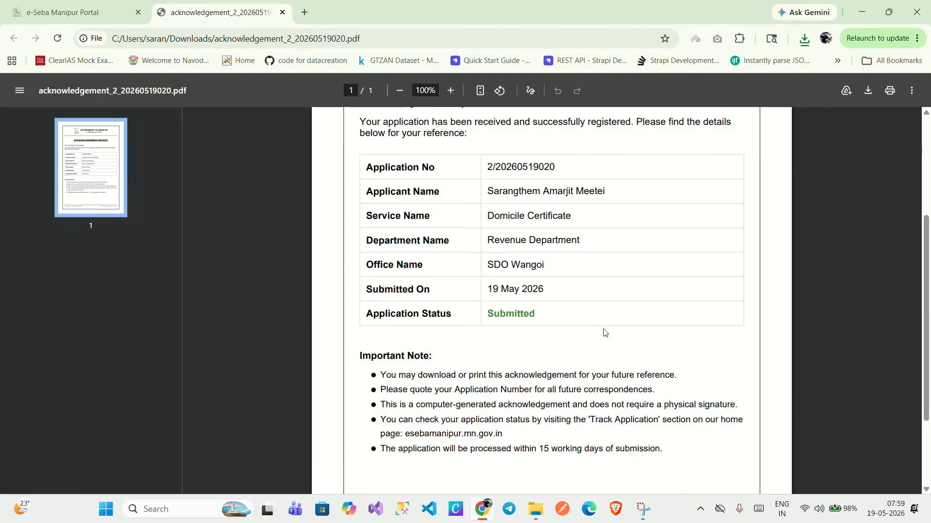
pyautogui.scroll(3, 601, 332)
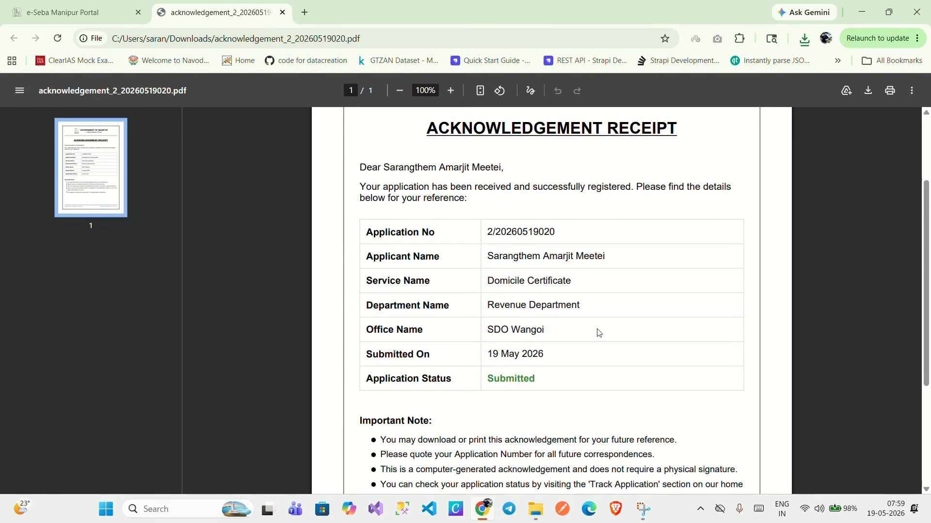
pyautogui.scroll(3, 610, 378)
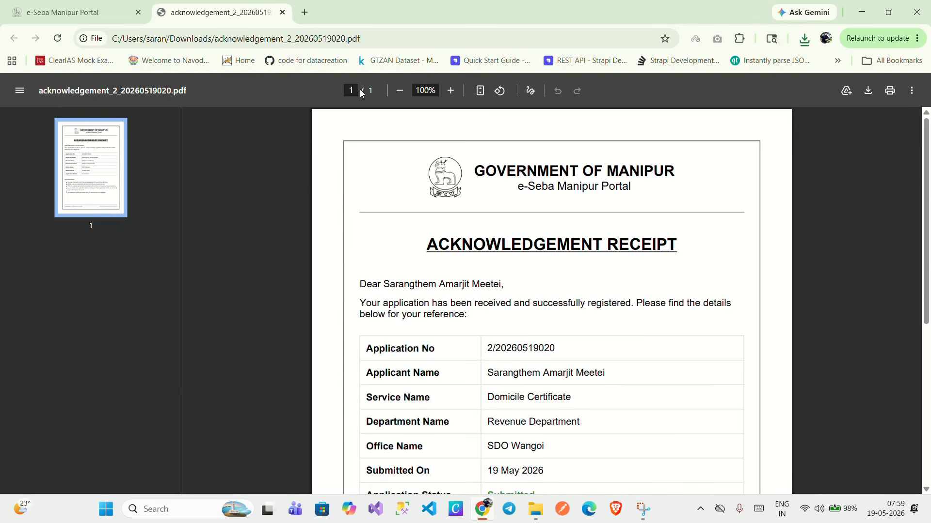
pyautogui.click(99, 13)
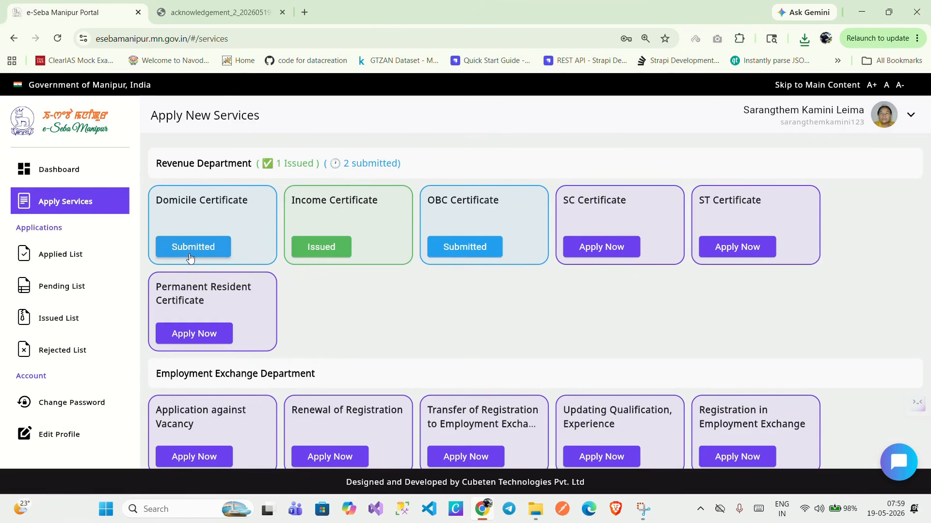
# Show the Dashboard (3 total, 2 submitted, 1 issued, 0 drafts) and start a screen snip.
pyautogui.click(70, 178)
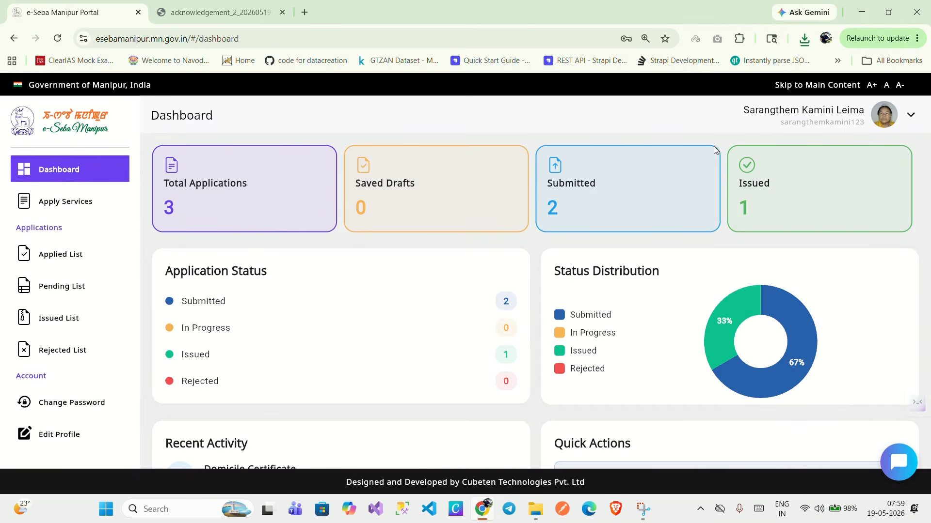
pyautogui.press('super+shift+s')
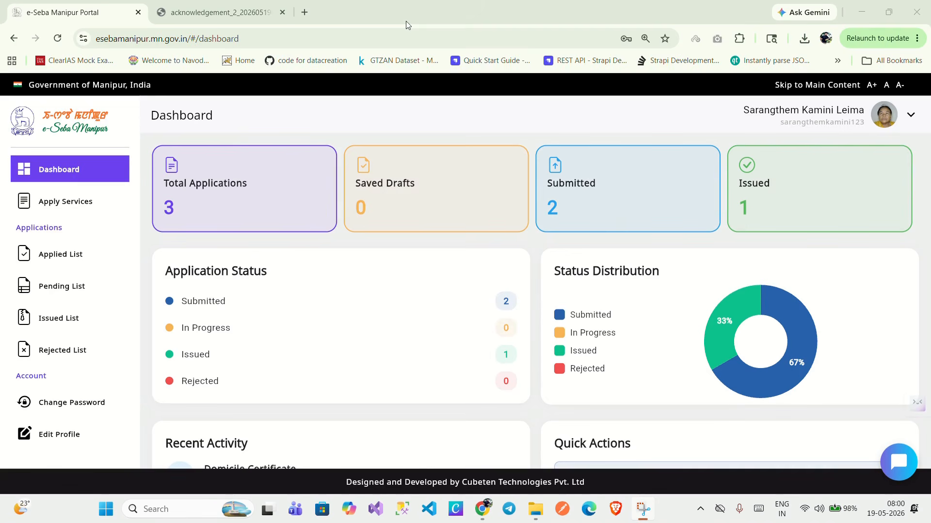